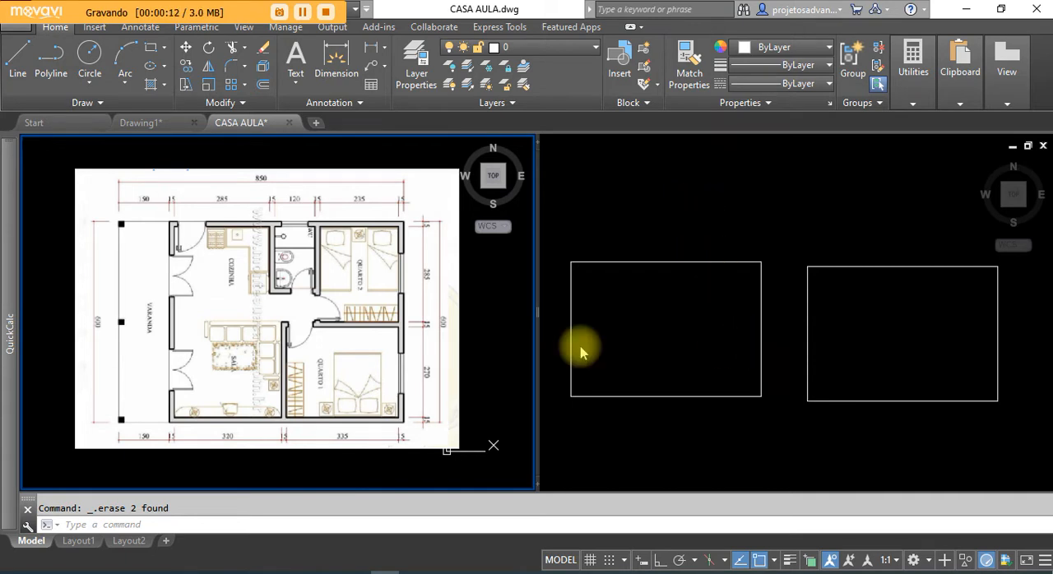
Step: Activate the viewport with the two rectangles and select the left rectangle to check whether it is a single object
{"action": "left_click", "coordinate": [237, 317]}
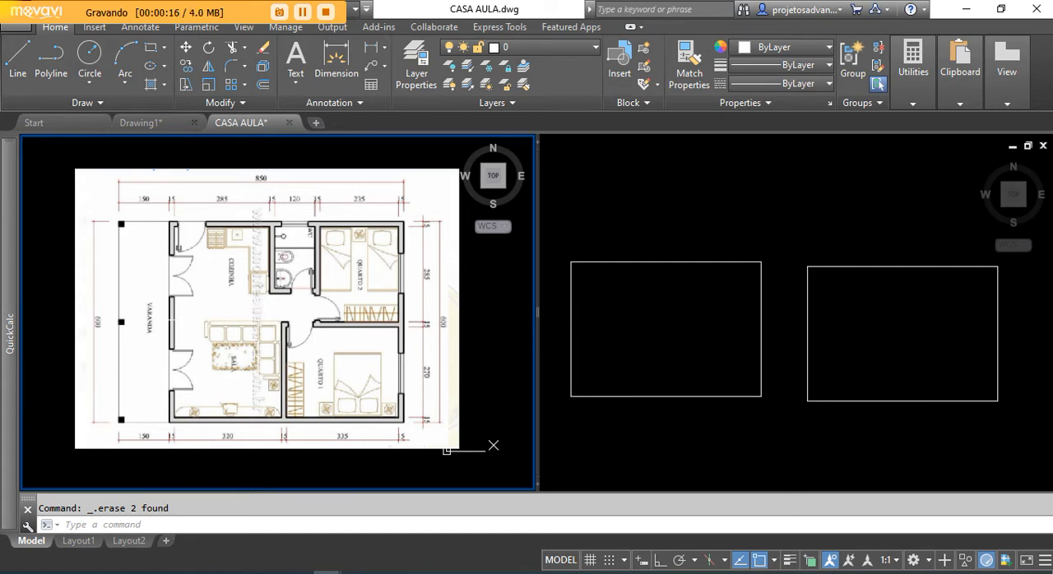
{"action": "scroll", "coordinate": [228, 298], "scroll_direction": "up", "scroll_amount": 2}
{"action": "scroll", "coordinate": [254, 327], "scroll_direction": "down", "scroll_amount": 2}
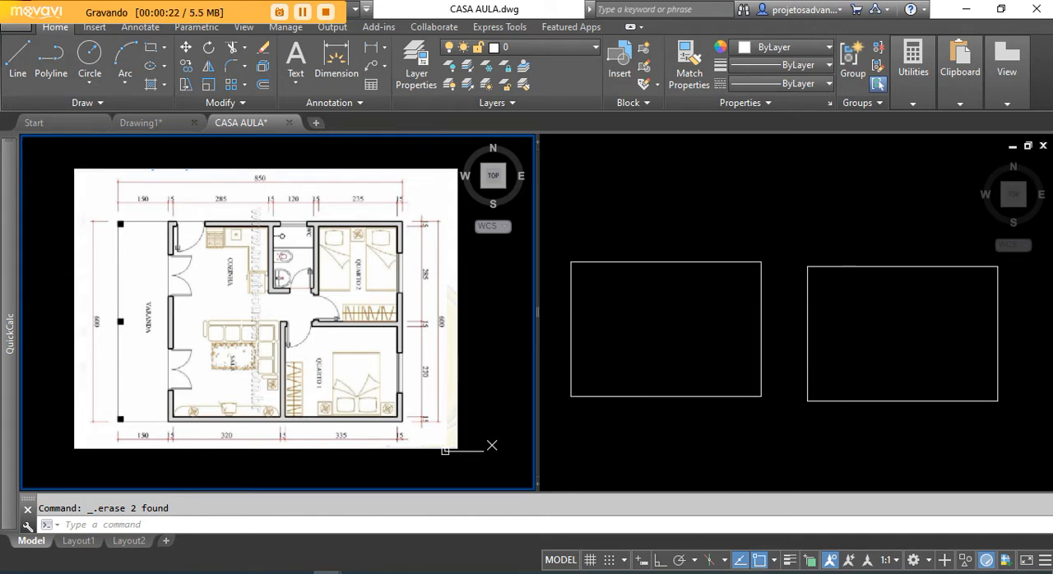
{"action": "left_click", "coordinate": [594, 208]}
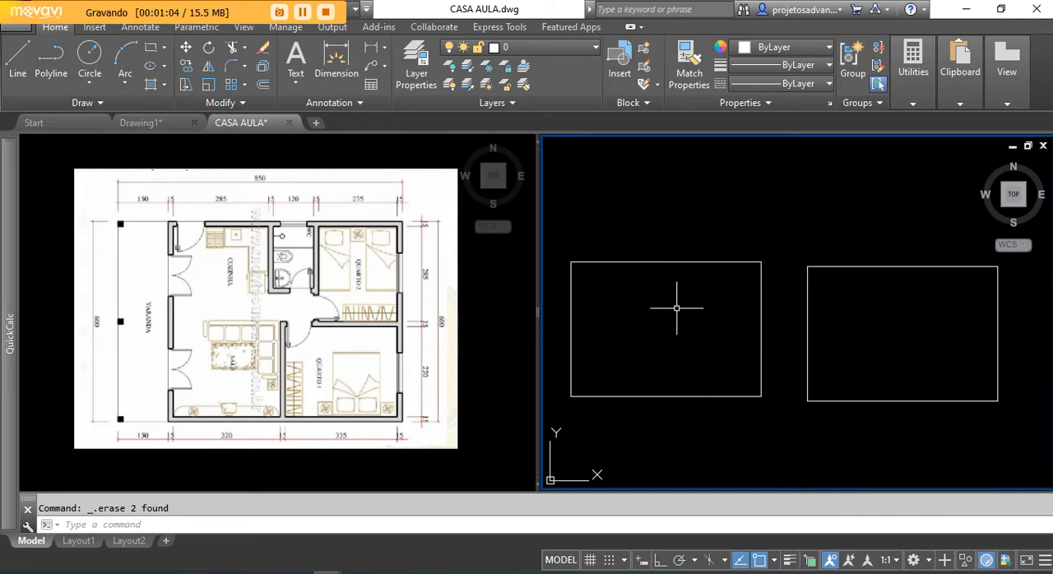
{"action": "left_click", "coordinate": [662, 260]}
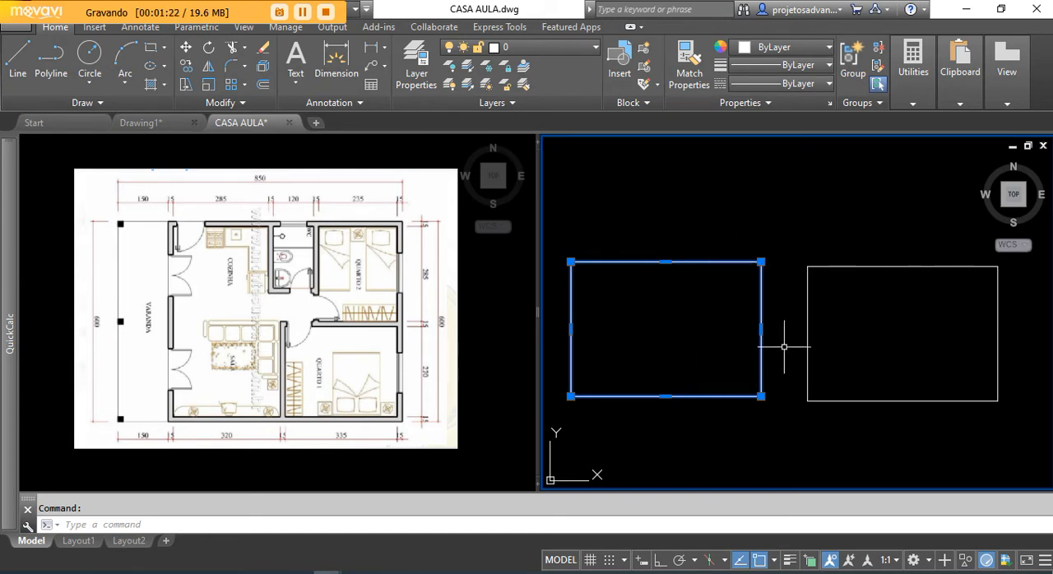
{"action": "key", "text": "Escape"}
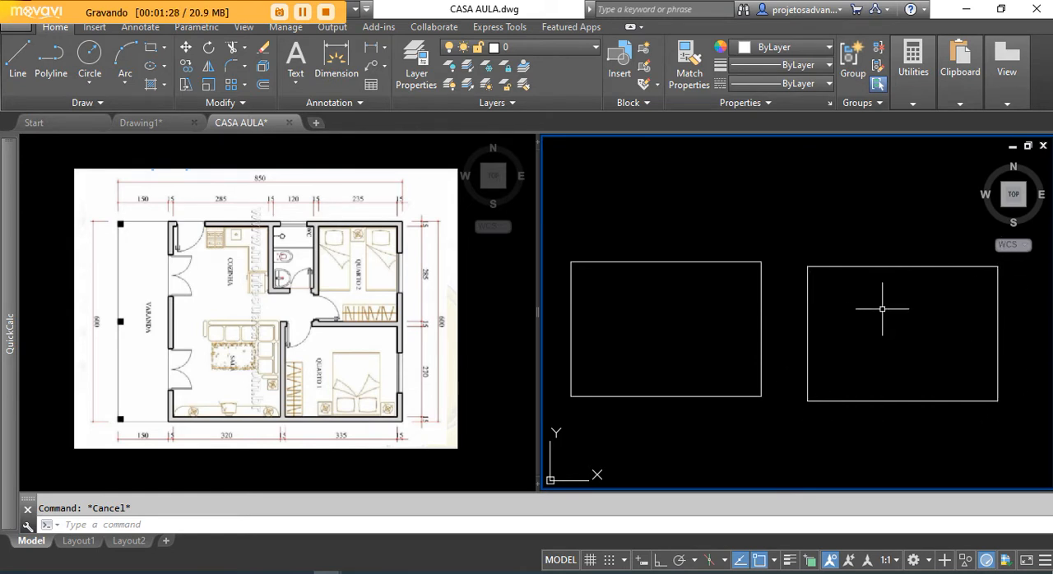
Step: Select individual sides of the right rectangle to check whether they are separate lines, clearing the selection each time
{"action": "left_click", "coordinate": [893, 249]}
{"action": "left_click", "coordinate": [858, 297]}
{"action": "left_click", "coordinate": [1010, 329]}
{"action": "left_click", "coordinate": [938, 341]}
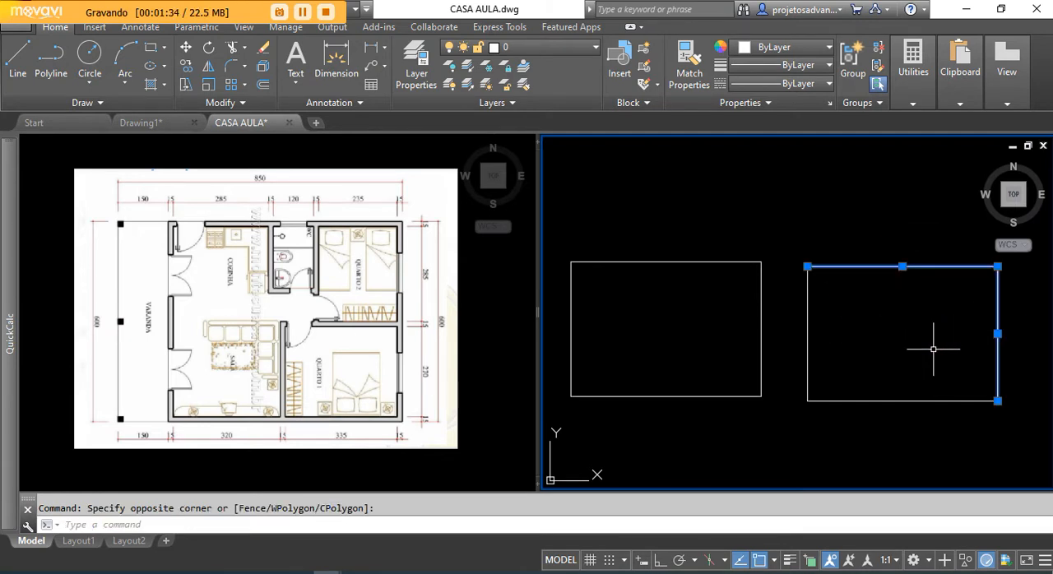
{"action": "key", "text": "Escape"}
{"action": "left_click", "coordinate": [808, 331]}
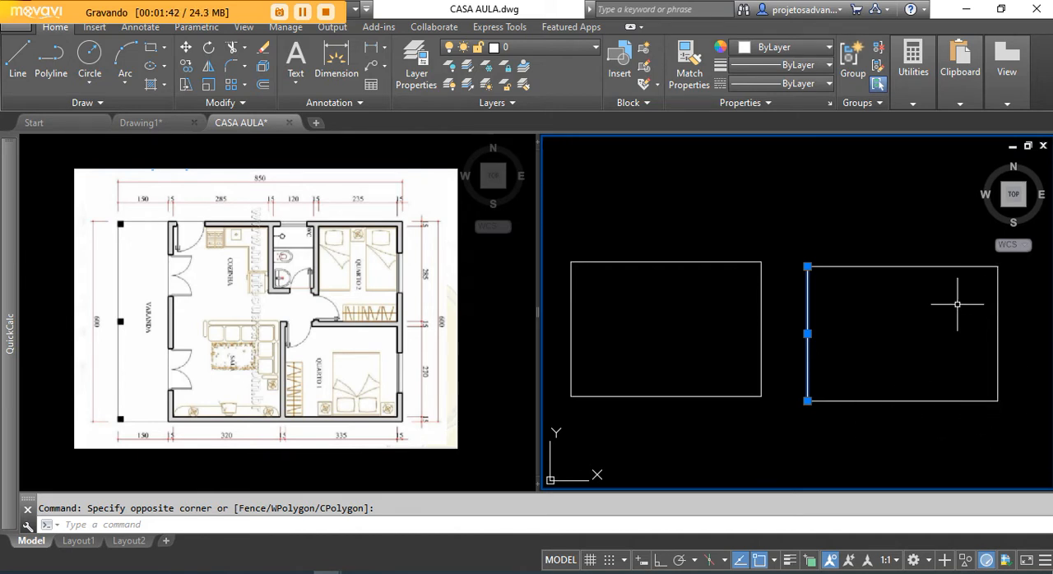
{"action": "key", "text": "Escape"}
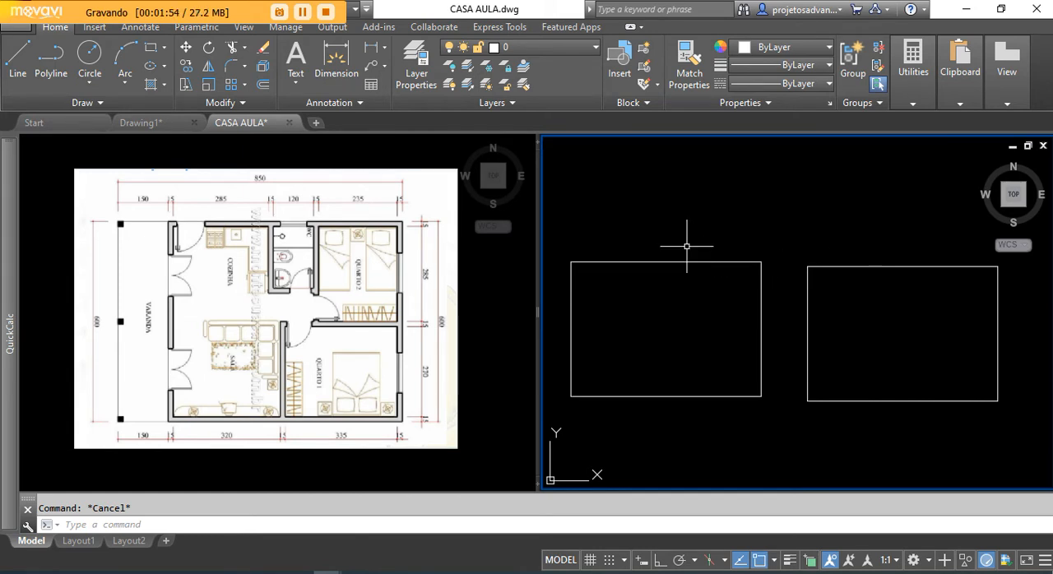
Step: Select the left rectangle with a crossing window over its upper edge to compare its behaviour, and clear the selection
{"action": "left_click", "coordinate": [686, 245]}
{"action": "left_click", "coordinate": [626, 292]}
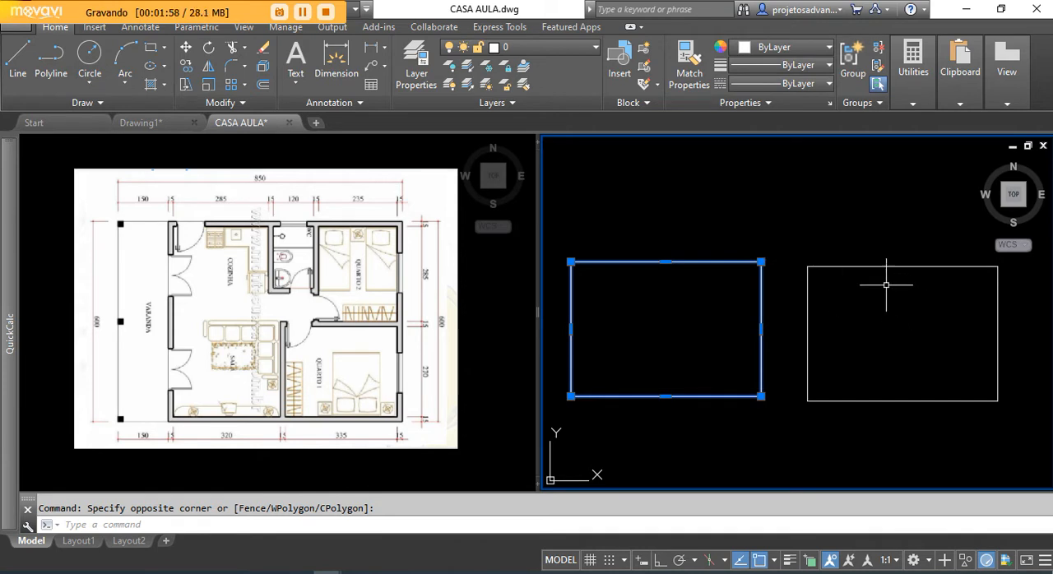
{"action": "key", "text": "Escape"}
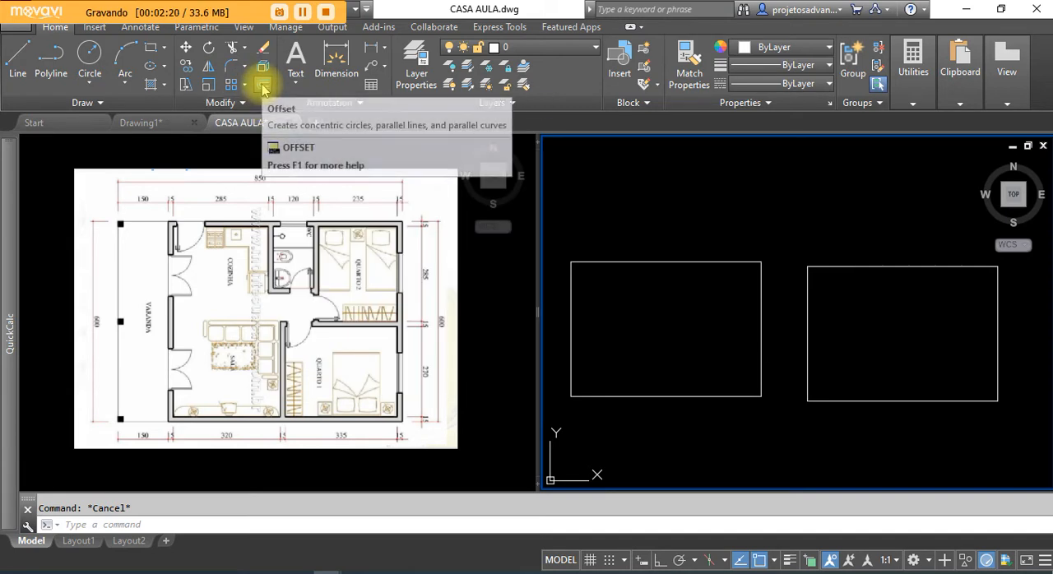
Step: Create a new drawing from a template and turn the grid display off
{"action": "left_click", "coordinate": [17, 25]}
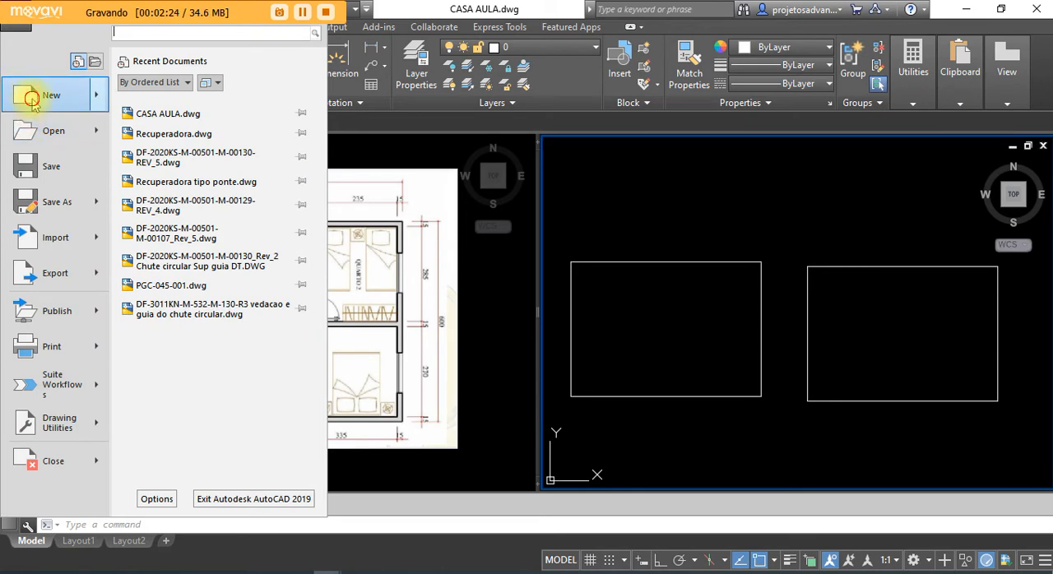
{"action": "left_click", "coordinate": [20, 95]}
{"action": "left_click", "coordinate": [581, 393]}
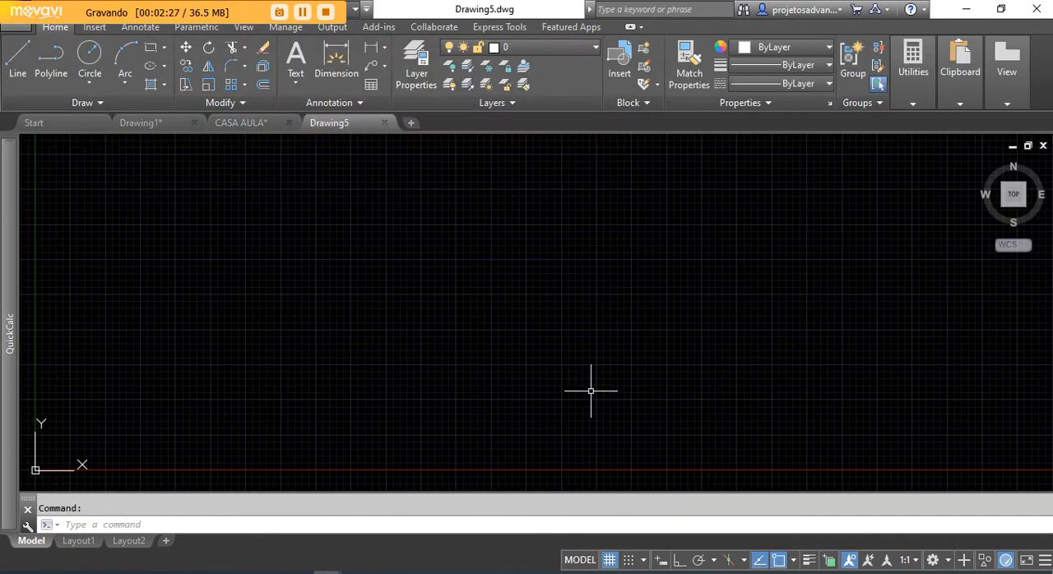
{"action": "left_click", "coordinate": [609, 560]}
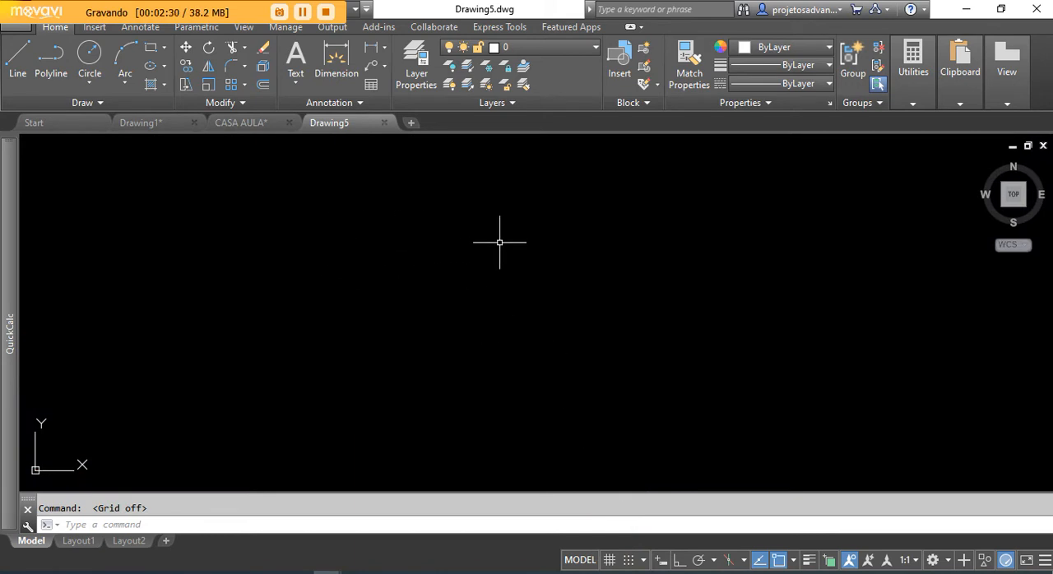
Step: Turn Ortho mode on and draw a vertical line 100 units long, running downward from a freely placed start point
{"action": "left_click", "coordinate": [17, 56]}
{"action": "left_click", "coordinate": [432, 185]}
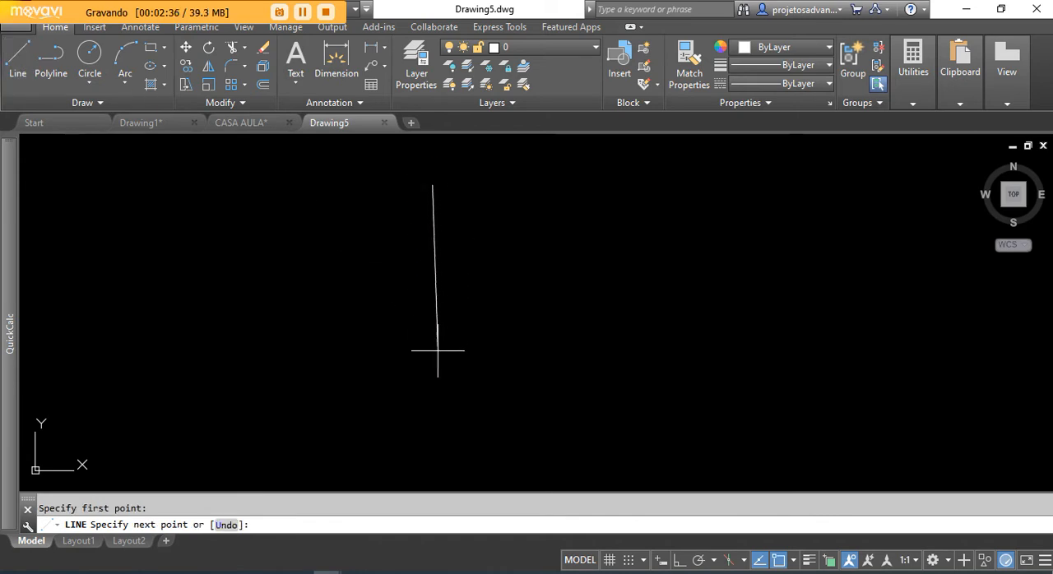
{"action": "left_click", "coordinate": [676, 562]}
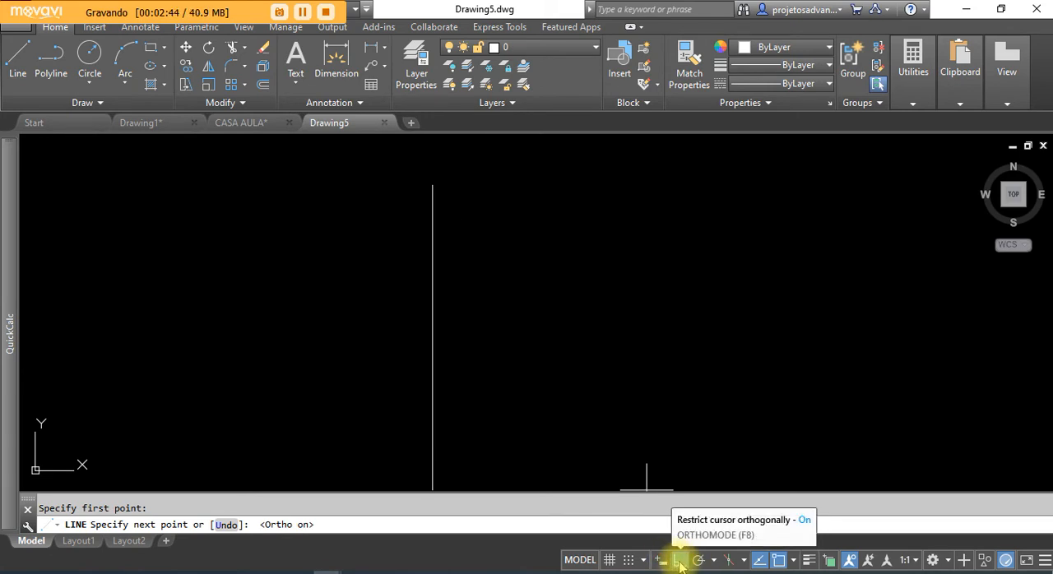
{"action": "scroll", "coordinate": [445, 271], "scroll_direction": "down", "scroll_amount": 2}
{"action": "middle_click_drag", "start_coordinate": [445, 350], "coordinate": [434, 291]}
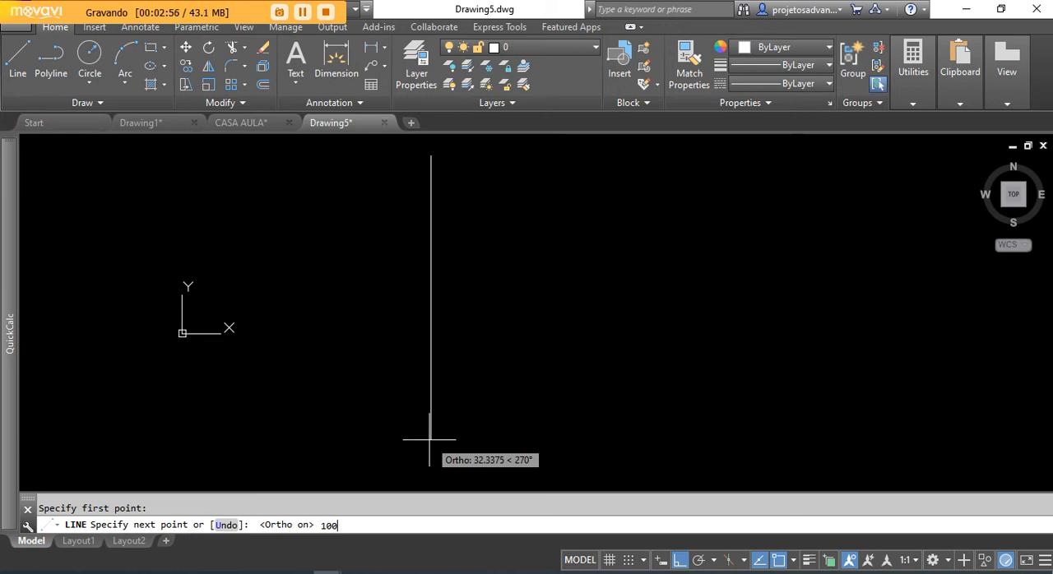
{"action": "key", "text": "Return"}
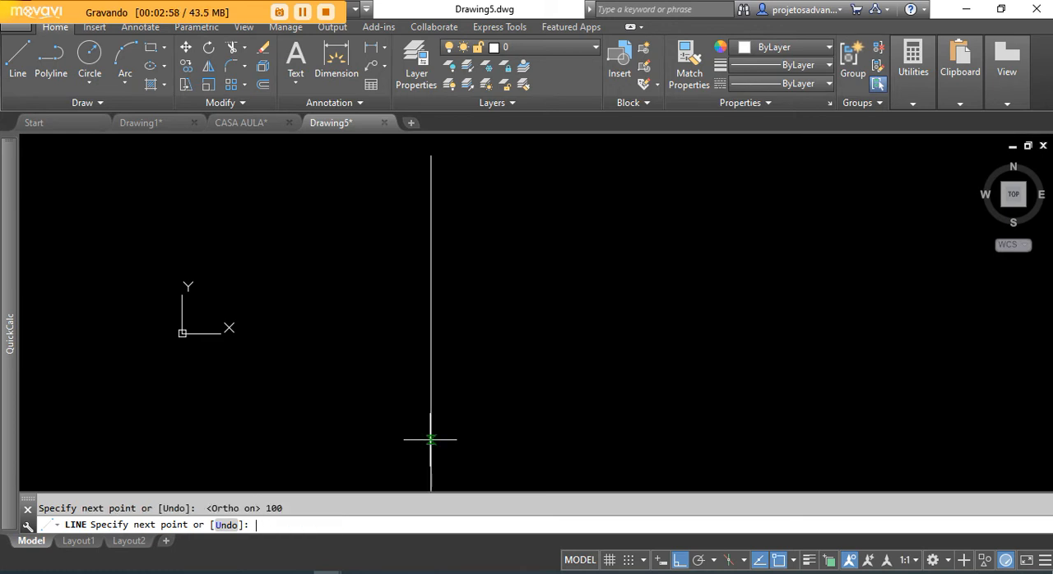
{"action": "key", "text": "Return"}
Step: Move the vertical line horizontally to the right, farther away from the coordinate origin
{"action": "scroll", "coordinate": [477, 329], "scroll_direction": "down", "scroll_amount": 2}
{"action": "mouse_move", "coordinate": [458, 393]}
{"action": "middle_mouse_down"}
{"action": "mouse_move", "coordinate": [470, 357]}
{"action": "mouse_move", "coordinate": [466, 294]}
{"action": "middle_mouse_up"}
{"action": "scroll", "coordinate": [453, 307], "scroll_direction": "down", "scroll_amount": 2}
{"action": "scroll", "coordinate": [469, 335], "scroll_direction": "up", "scroll_amount": 2}
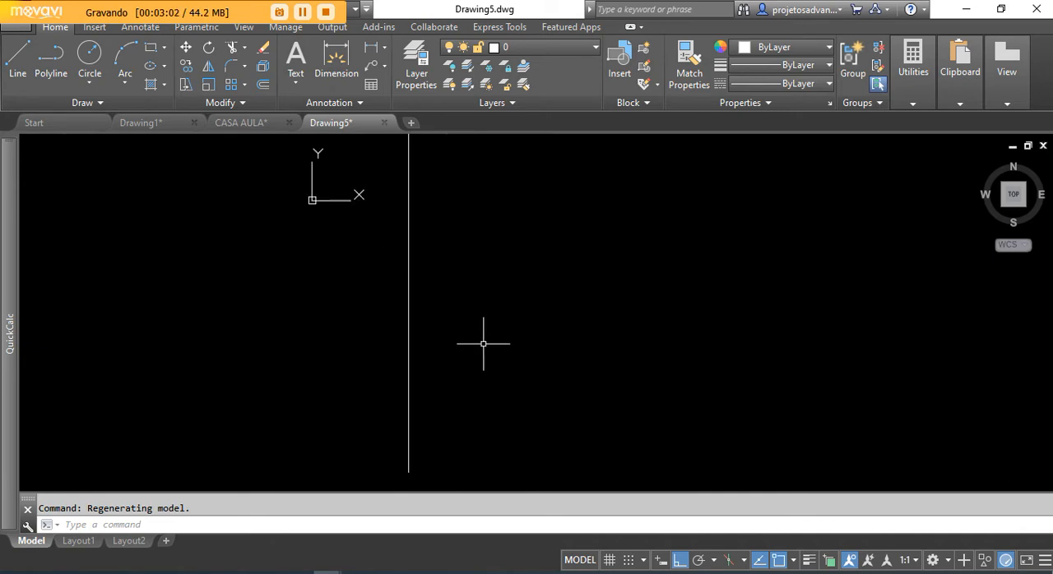
{"action": "scroll", "coordinate": [461, 344], "scroll_direction": "down", "scroll_amount": 2}
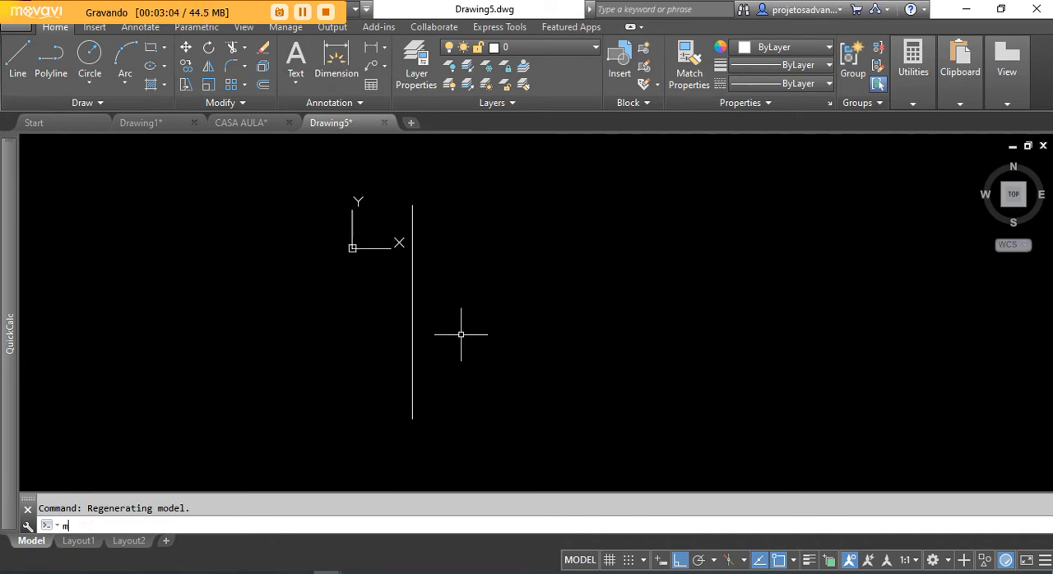
{"action": "type", "text": "m"}
{"action": "key", "text": "Return"}
{"action": "left_click", "coordinate": [458, 314]}
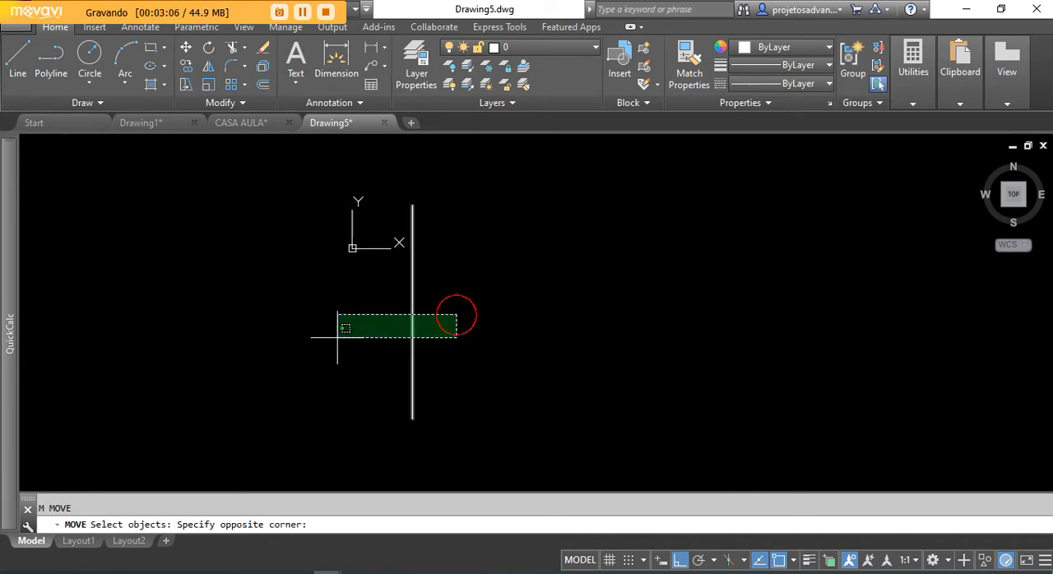
{"action": "left_click", "coordinate": [329, 333]}
{"action": "key", "text": "Return"}
{"action": "left_click", "coordinate": [450, 339]}
{"action": "left_click", "coordinate": [677, 287]}
{"action": "middle_click_drag", "start_coordinate": [757, 345], "coordinate": [532, 364]}
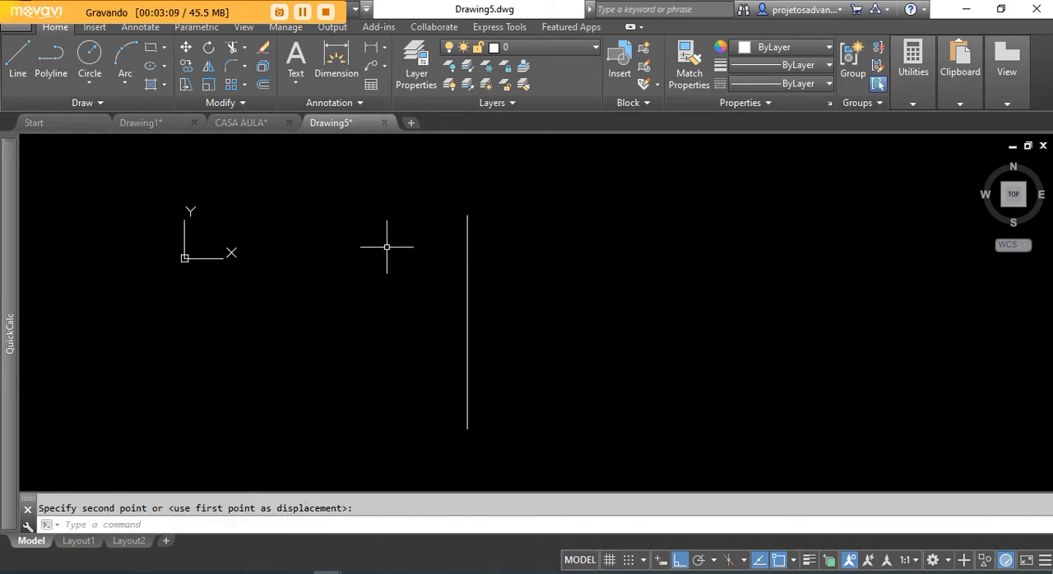
Step: Offset the vertical line by 20 units to its right side
{"action": "left_click", "coordinate": [261, 83]}
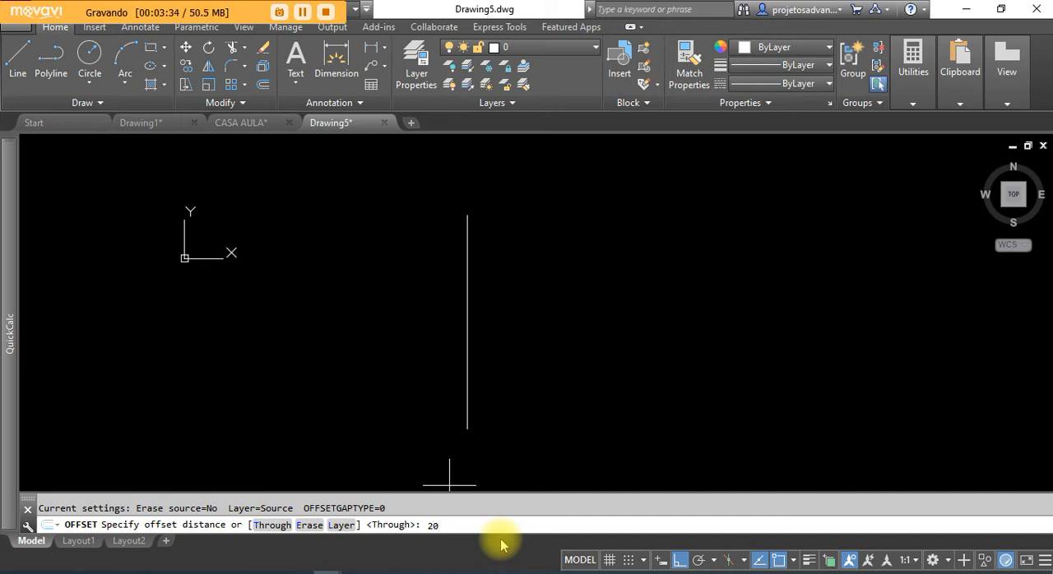
{"action": "key", "text": "Return"}
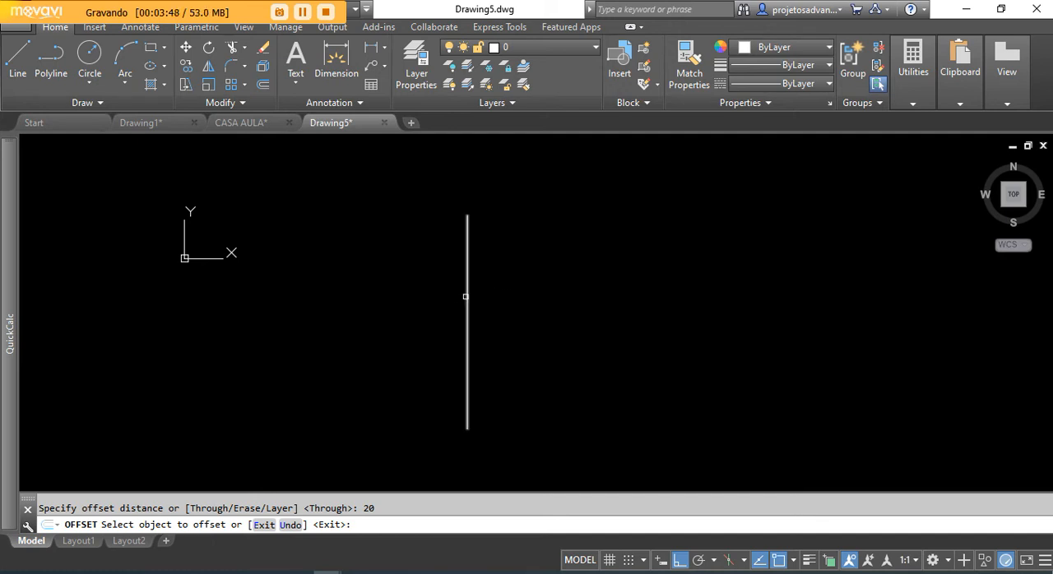
{"action": "left_click", "coordinate": [466, 302]}
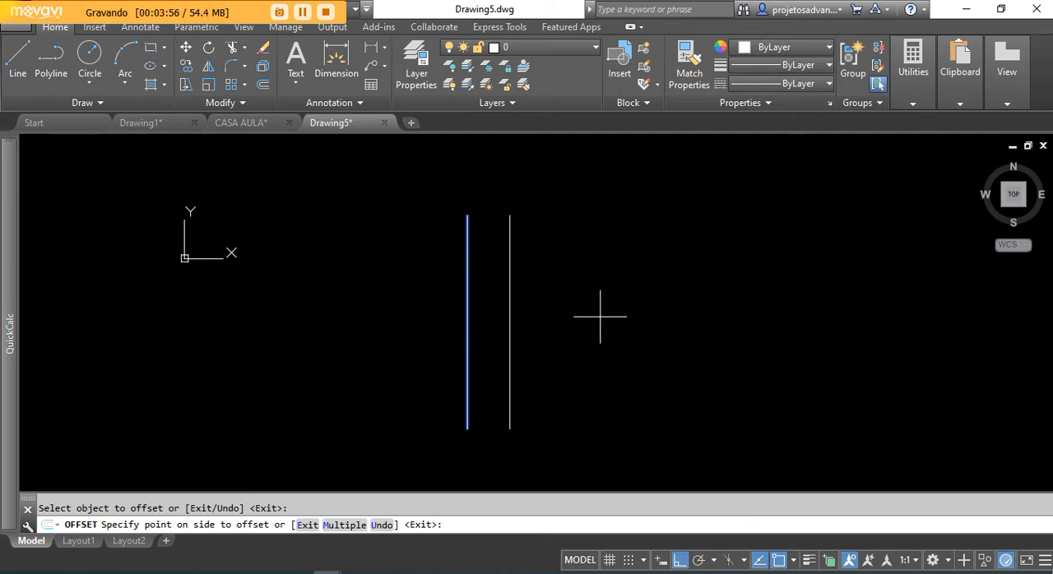
{"action": "left_click", "coordinate": [600, 316]}
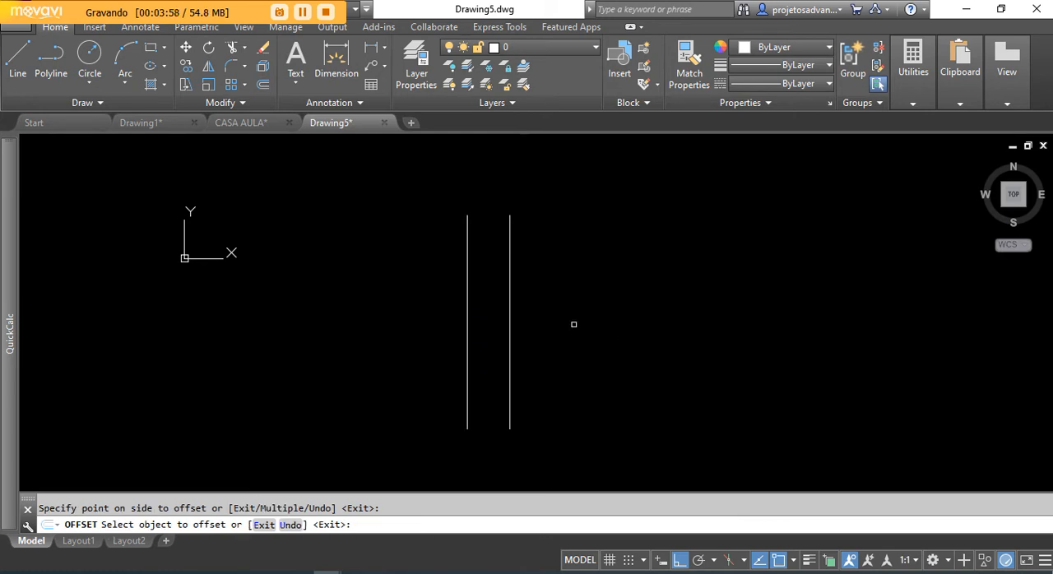
Step: Offset each newest line another 20 units to the right to get five parallel lines, and end the Offset command
{"action": "left_click", "coordinate": [510, 320]}
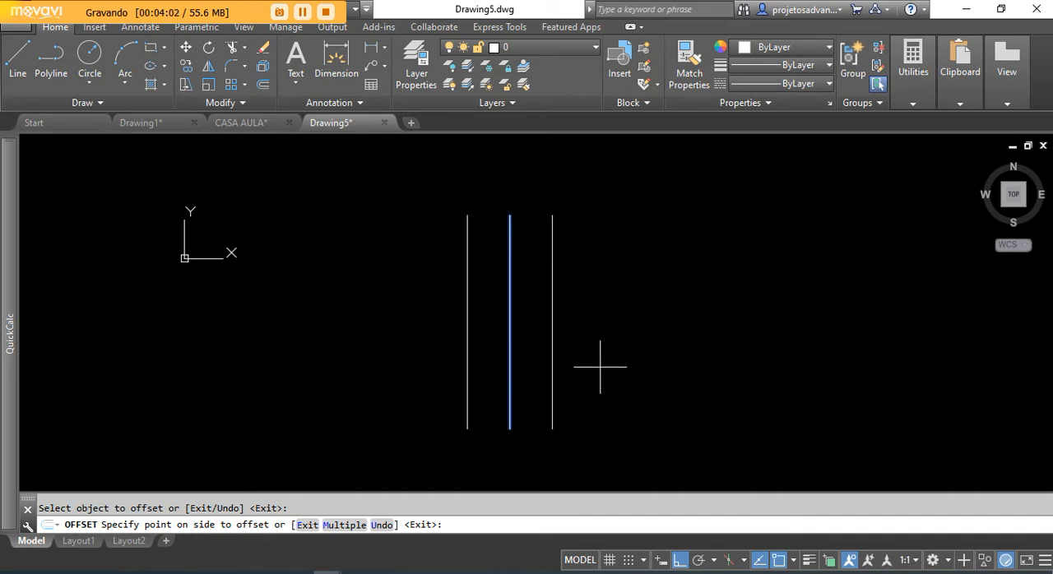
{"action": "left_click", "coordinate": [662, 369]}
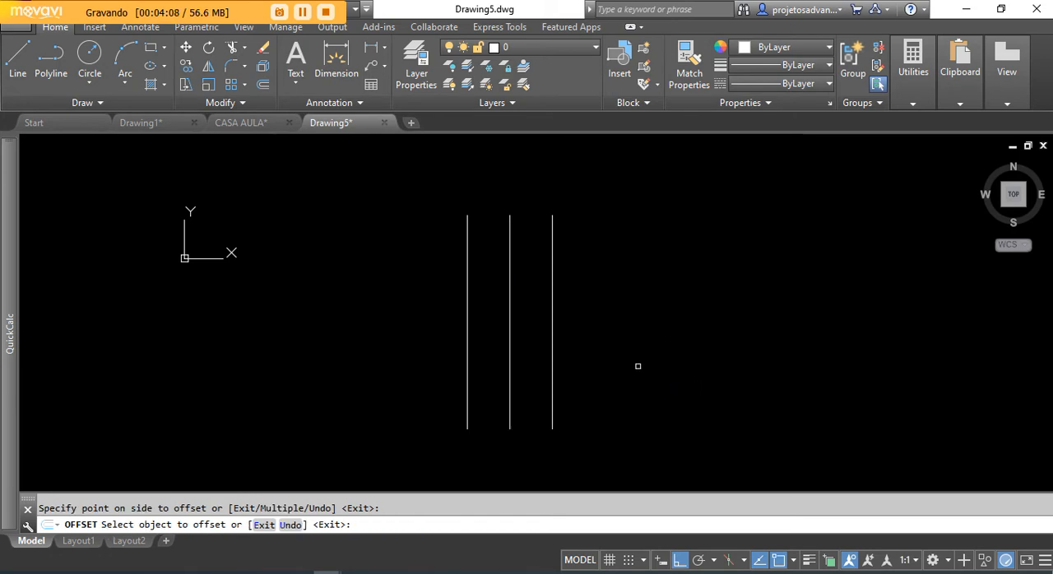
{"action": "left_click", "coordinate": [552, 317]}
{"action": "left_click", "coordinate": [674, 339]}
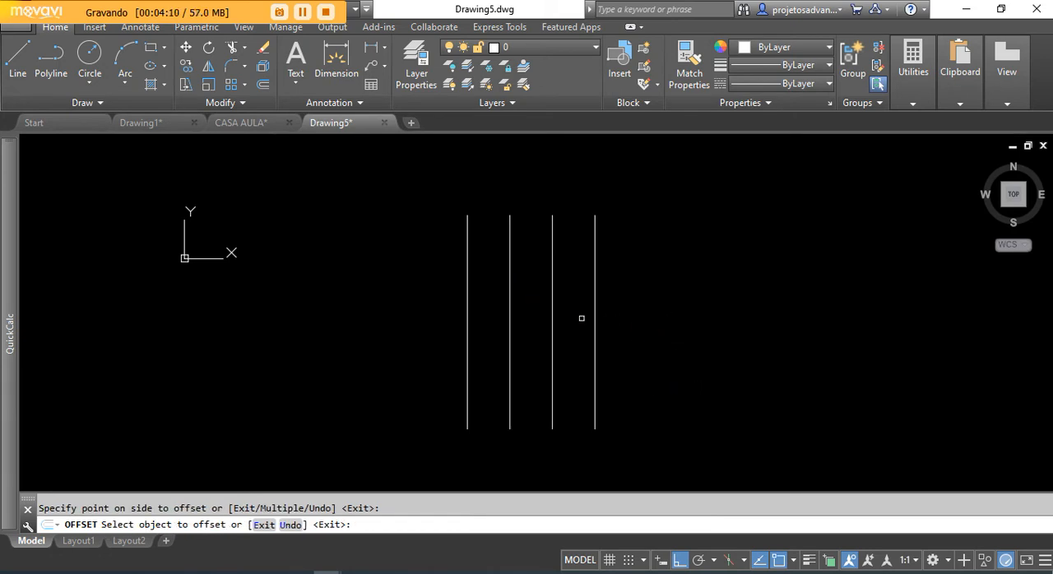
{"action": "left_click", "coordinate": [593, 316]}
{"action": "left_click", "coordinate": [713, 328]}
{"action": "right_click", "coordinate": [700, 231]}
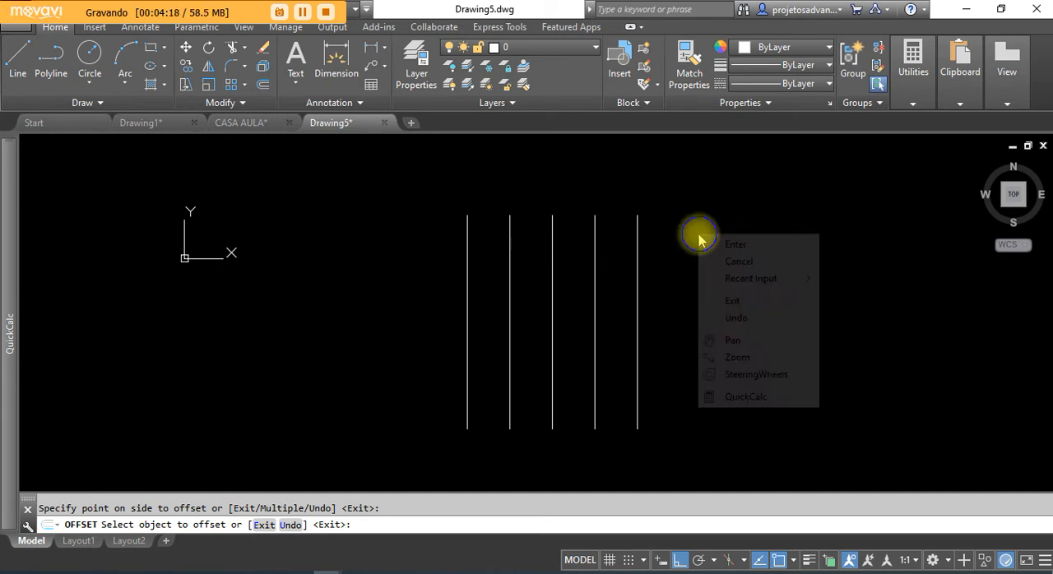
{"action": "left_click", "coordinate": [729, 240]}
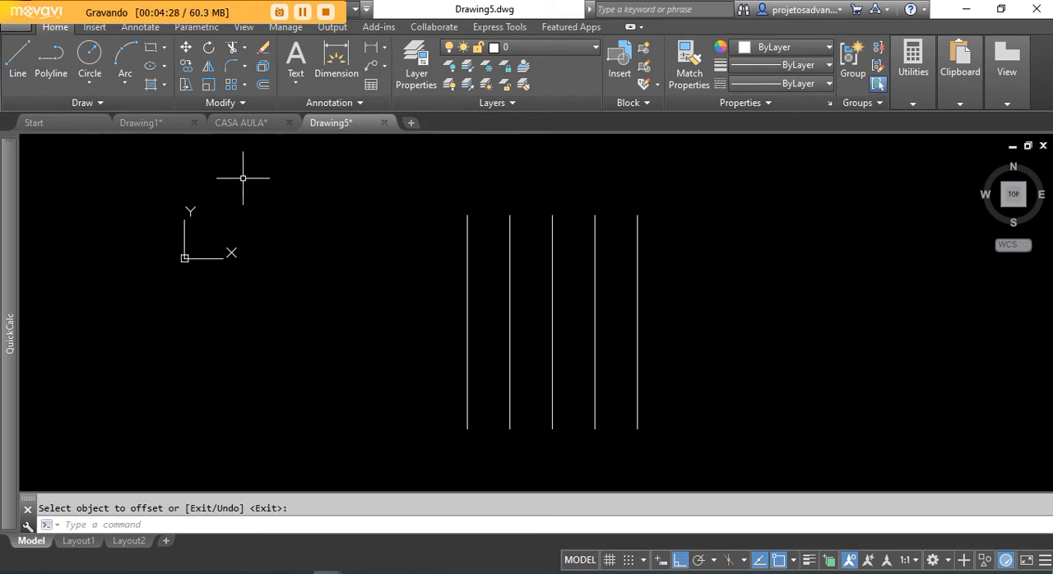
{"action": "key", "text": "Return"}
{"action": "key", "text": "Return"}
{"action": "left_click", "coordinate": [18, 56]}
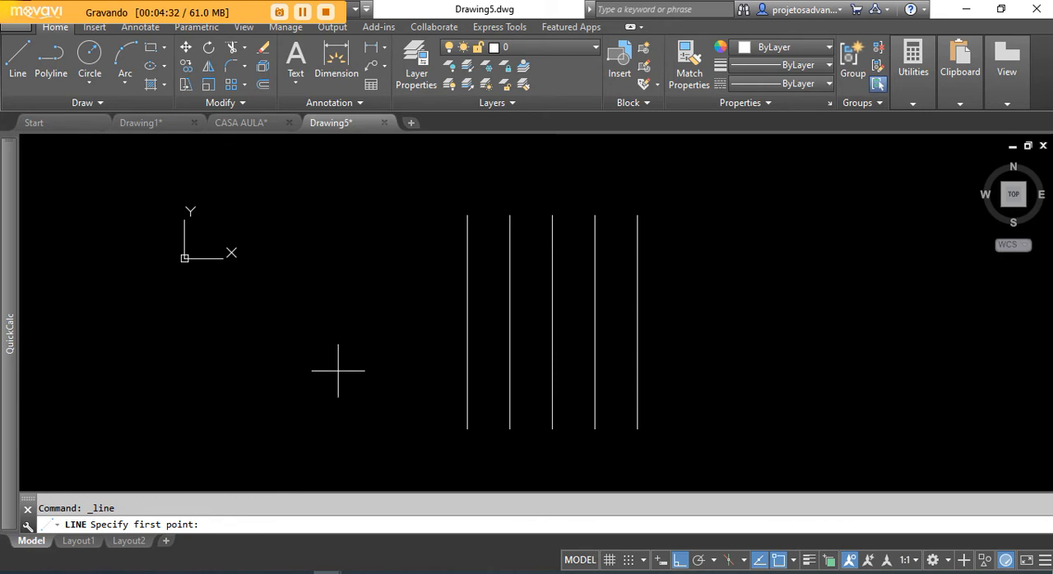
{"action": "type", "text": "50"}
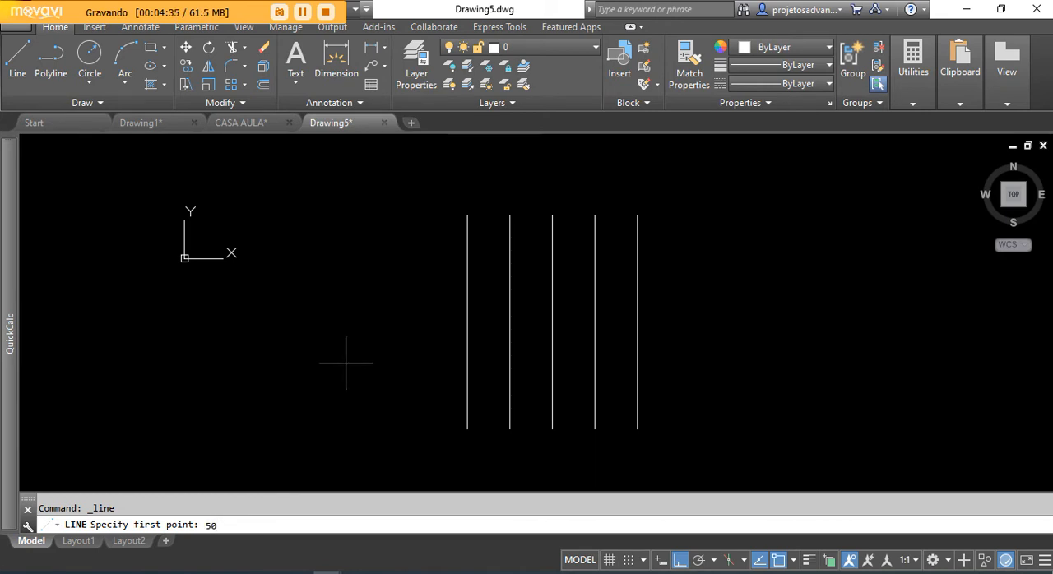
{"action": "key", "text": "Return"}
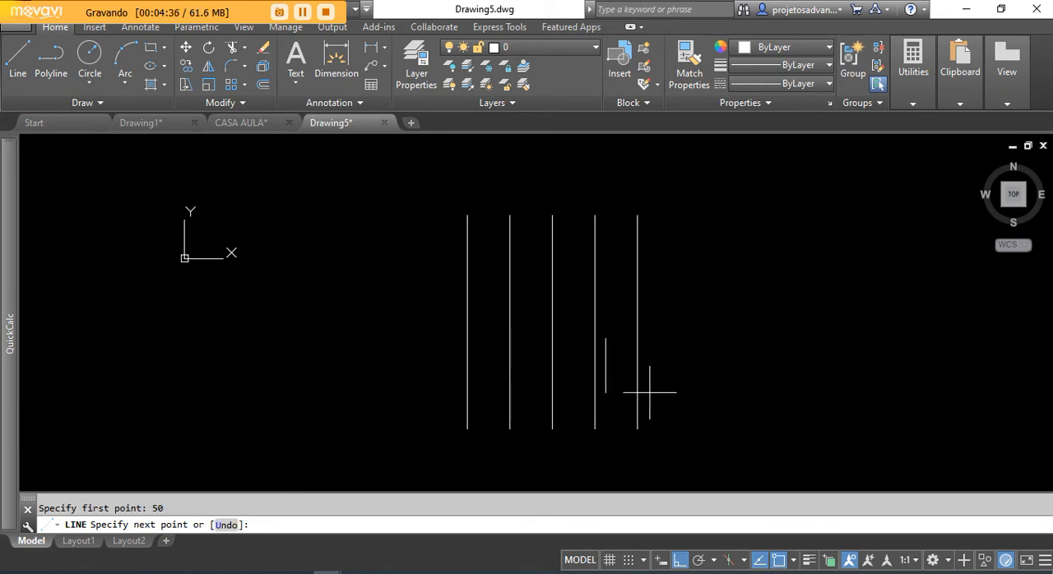
{"action": "key", "text": "Escape"}
{"action": "left_click", "coordinate": [18, 59]}
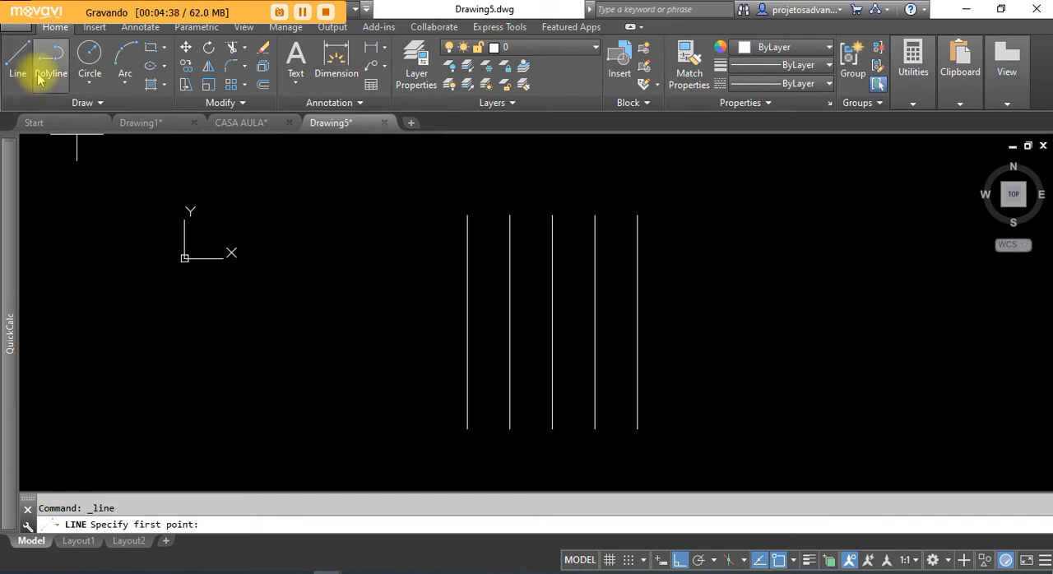
{"action": "key", "text": "Escape"}
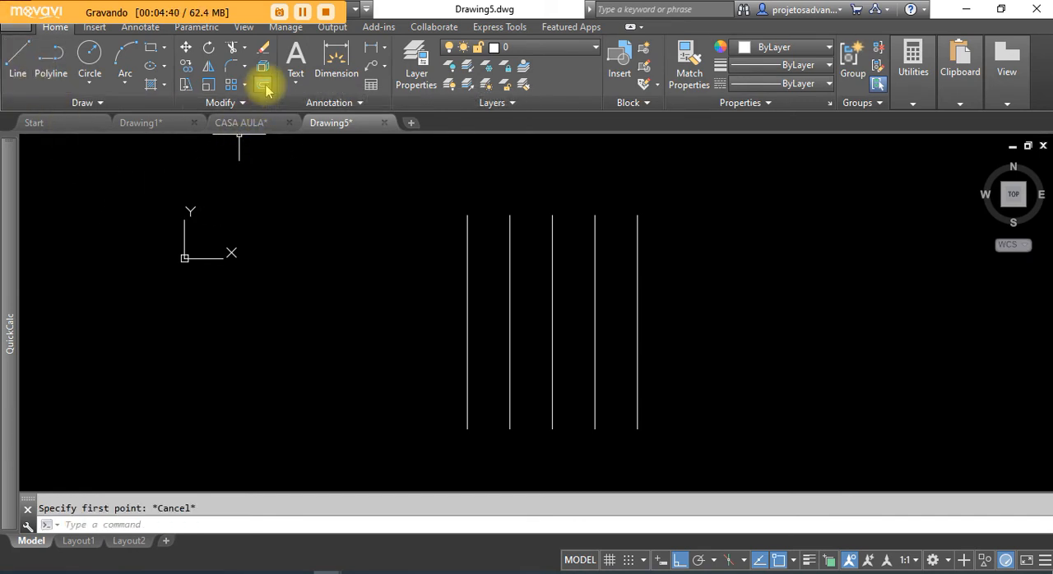
Step: Offset the leftmost vertical line 50 units to its left, and offset the resulting line another 50 units to the left
{"action": "left_click", "coordinate": [263, 84]}
{"action": "type", "text": "50"}
{"action": "key", "text": "Return"}
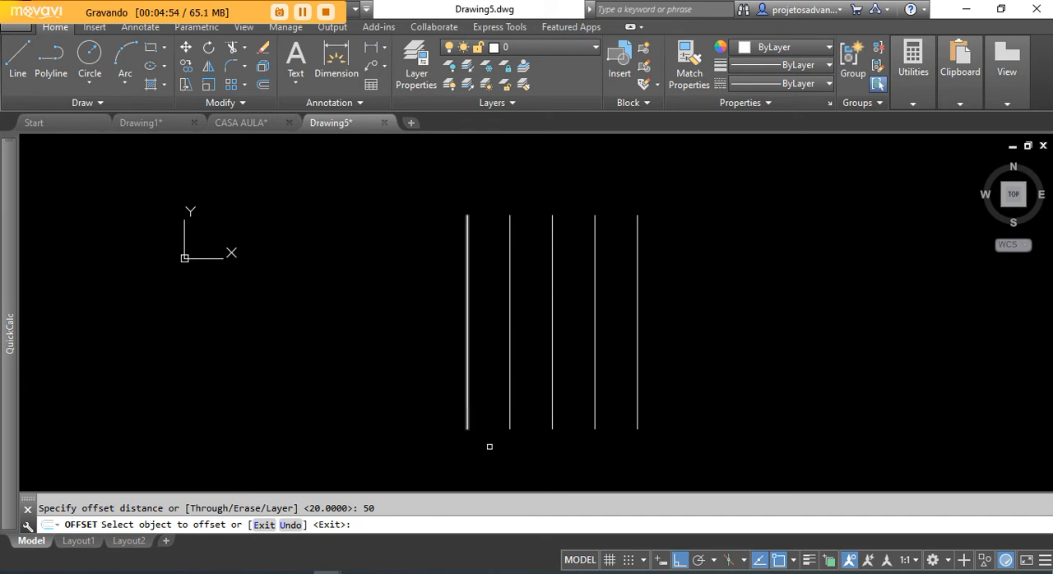
{"action": "left_click", "coordinate": [468, 328]}
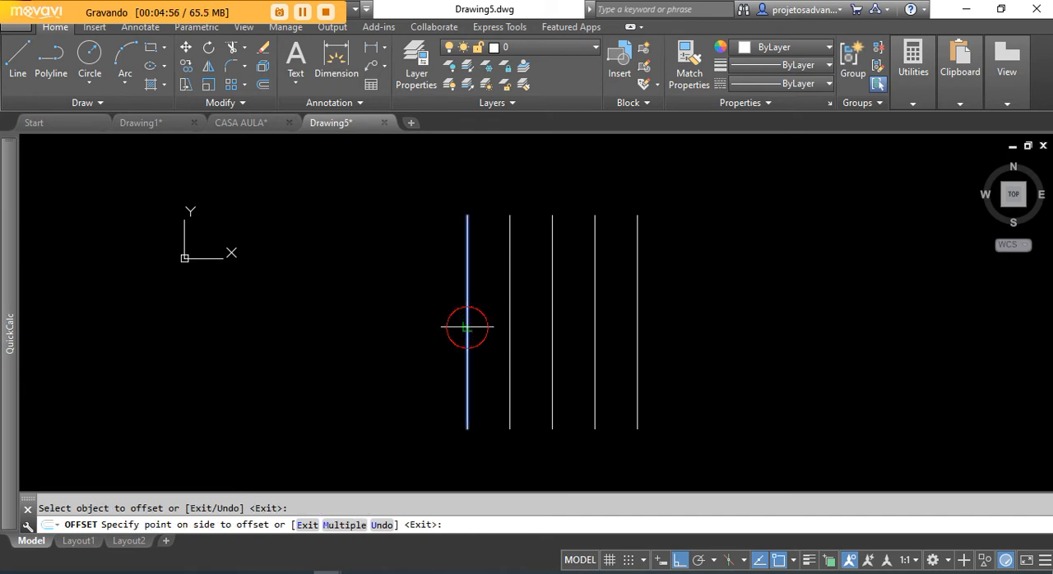
{"action": "left_click", "coordinate": [361, 337]}
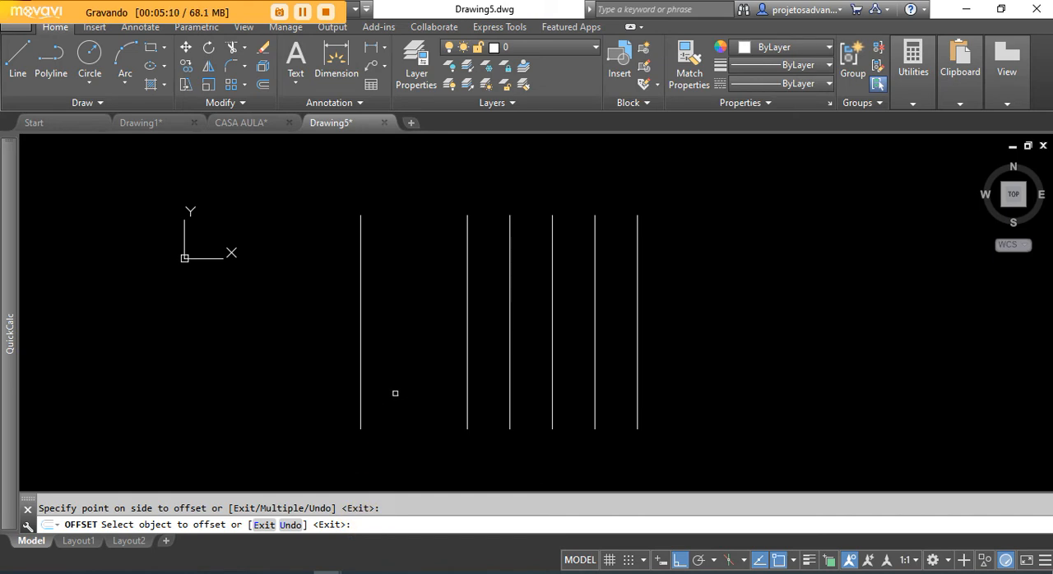
{"action": "left_click", "coordinate": [360, 345]}
{"action": "left_click", "coordinate": [284, 350]}
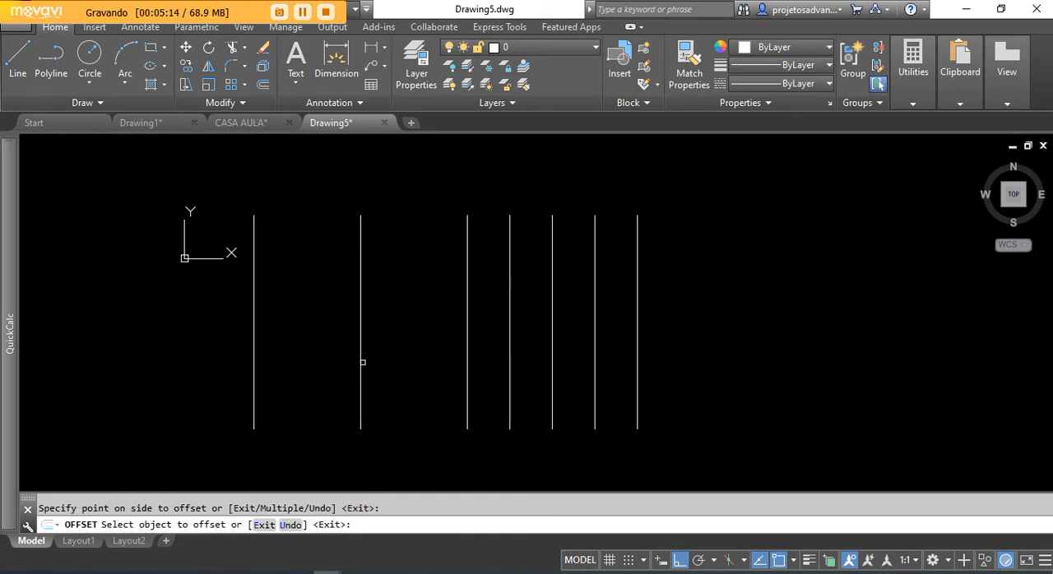
Step: Continue the 50-unit offsets leftward from each newest line until there are four new lines, and end the Offset command
{"action": "left_click", "coordinate": [252, 370]}
{"action": "left_click", "coordinate": [186, 364]}
{"action": "left_click", "coordinate": [149, 365]}
{"action": "left_click", "coordinate": [110, 364]}
{"action": "scroll", "coordinate": [517, 342], "scroll_direction": "down", "scroll_amount": 2}
{"action": "middle_click_drag", "start_coordinate": [390, 354], "coordinate": [485, 349]}
{"action": "right_click", "coordinate": [705, 226]}
{"action": "left_click", "coordinate": [743, 239]}
Step: Erase all the practice lines and close the Drawing5 practice drawing to return to CASA AULA
{"action": "left_click", "coordinate": [724, 212]}
{"action": "left_click", "coordinate": [219, 436]}
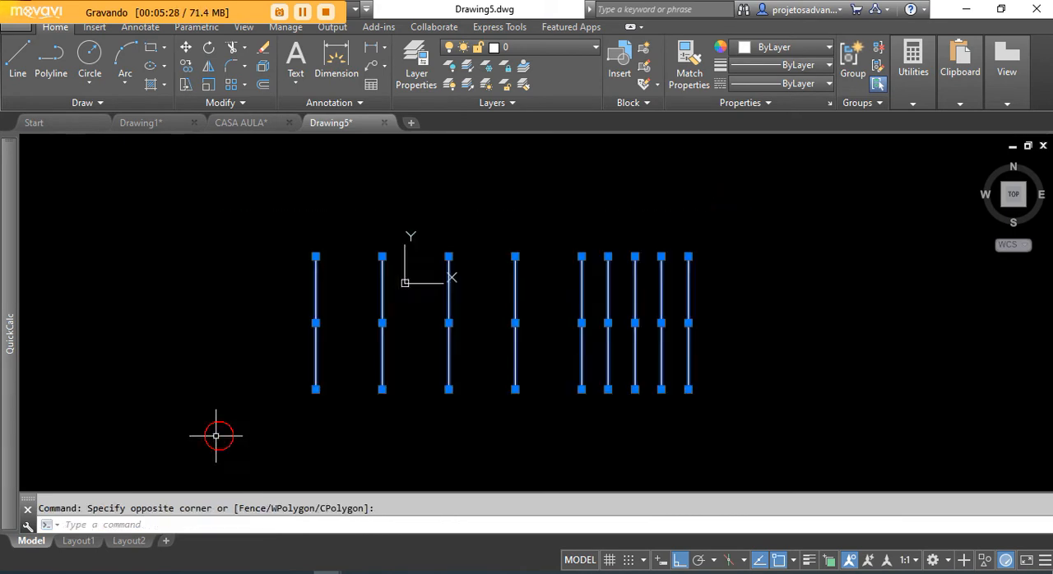
{"action": "key", "text": "Delete"}
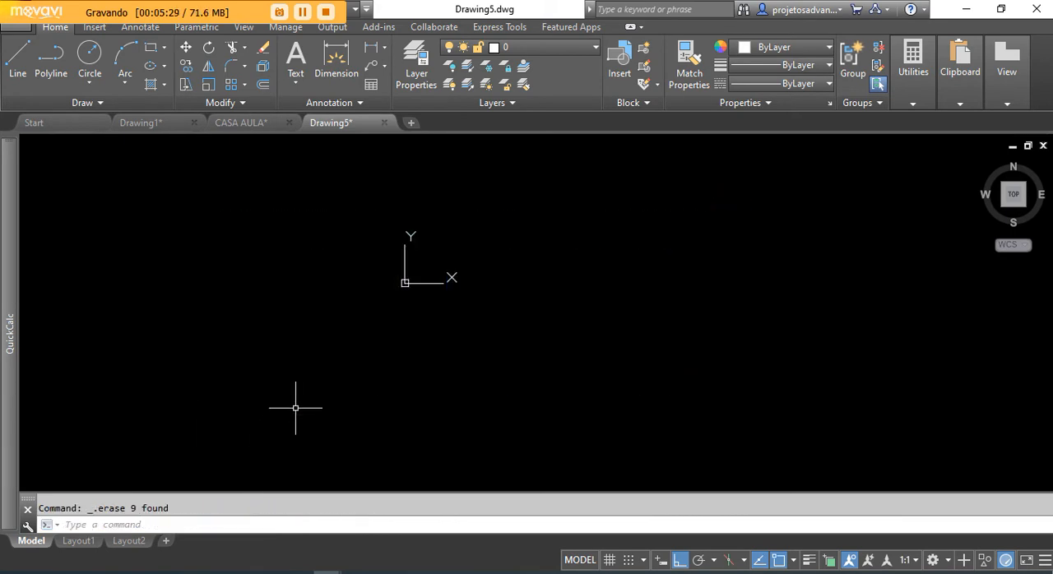
{"action": "left_click", "coordinate": [383, 122]}
{"action": "left_click", "coordinate": [533, 323]}
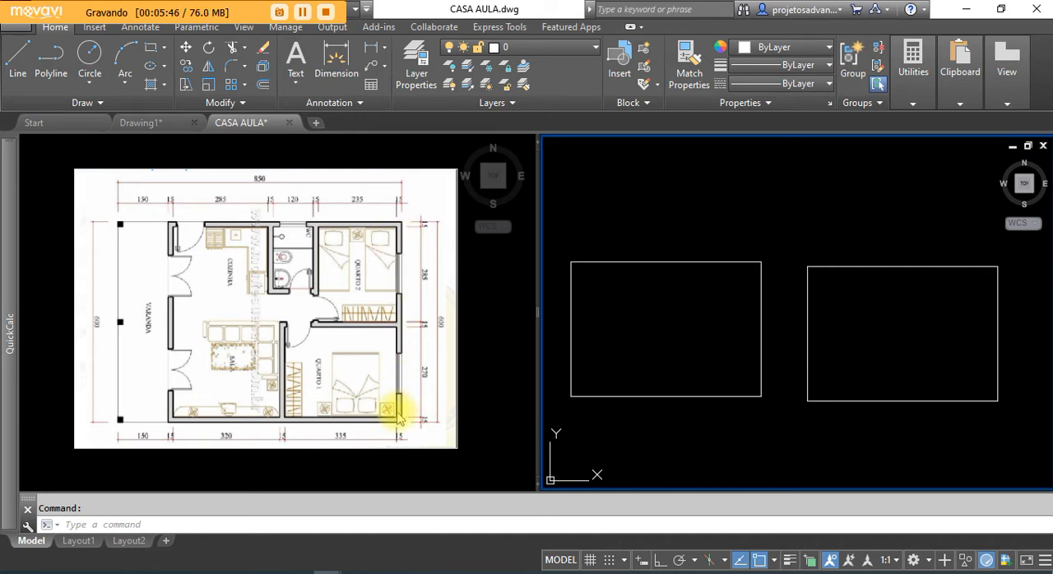
Step: Offset the right side of the house outline rectangle 15 units inward as the outer wall thickness, and end the Offset command
{"action": "middle_click_drag", "start_coordinate": [886, 323], "coordinate": [805, 326]}
{"action": "scroll", "coordinate": [805, 326], "scroll_direction": "up", "scroll_amount": 4}
{"action": "scroll", "coordinate": [778, 315], "scroll_direction": "down", "scroll_amount": 4}
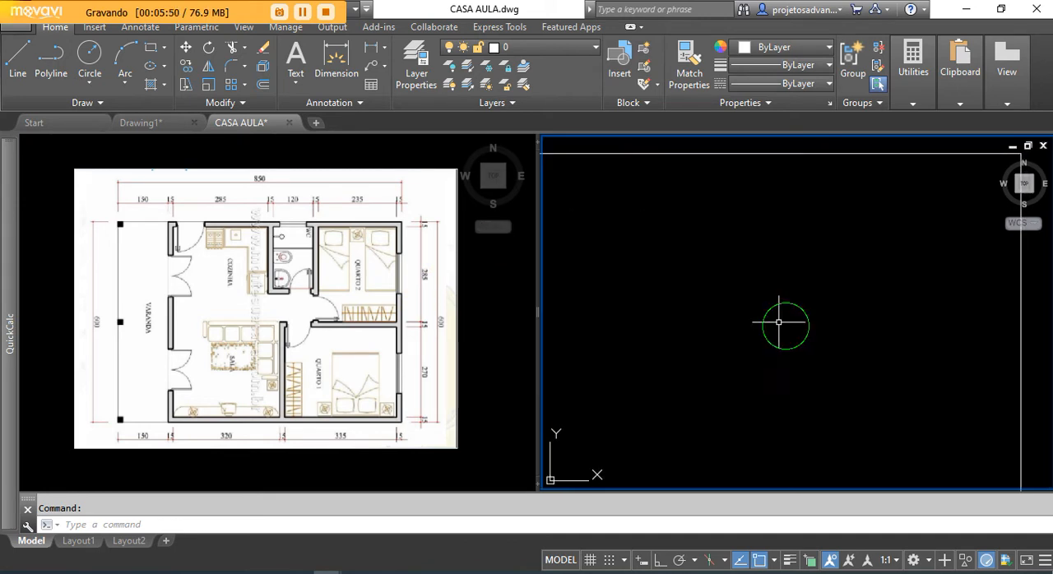
{"action": "middle_click_drag", "start_coordinate": [778, 313], "coordinate": [763, 312]}
{"action": "scroll", "coordinate": [763, 304], "scroll_direction": "up", "scroll_amount": 2}
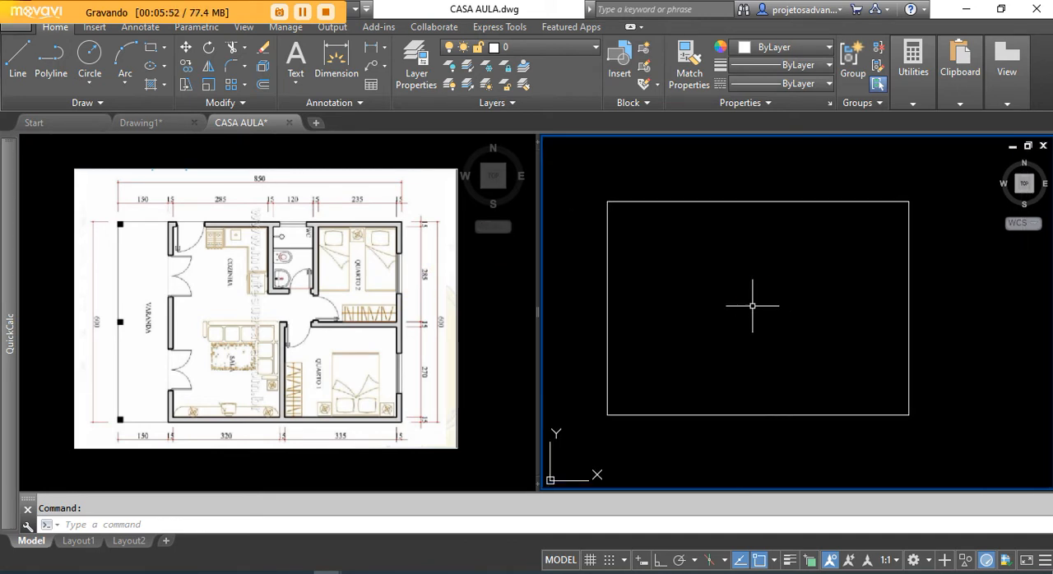
{"action": "left_click", "coordinate": [262, 84]}
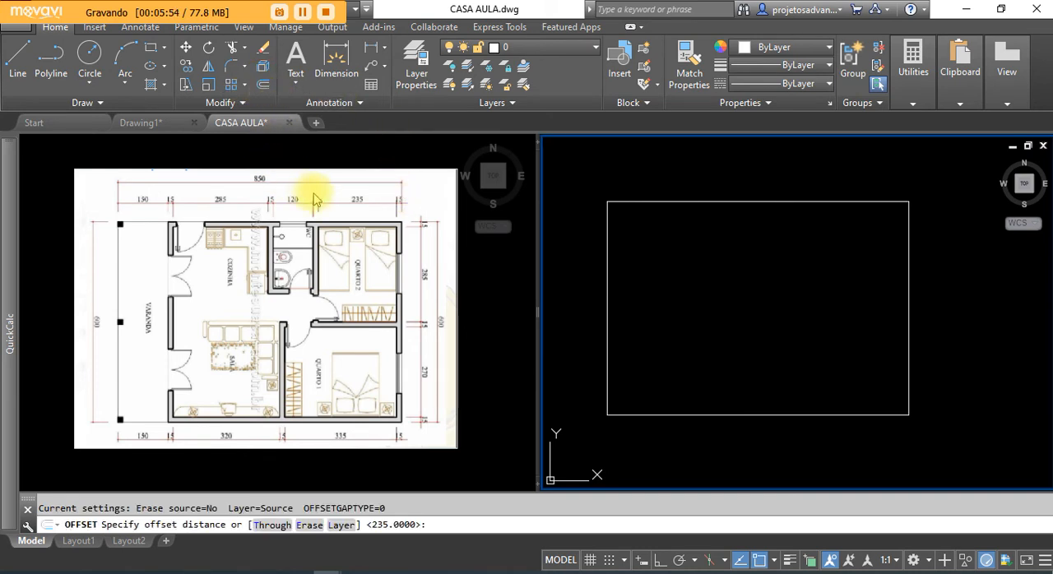
{"action": "left_click", "coordinate": [400, 209]}
{"action": "scroll", "coordinate": [436, 165], "scroll_direction": "up", "scroll_amount": 3}
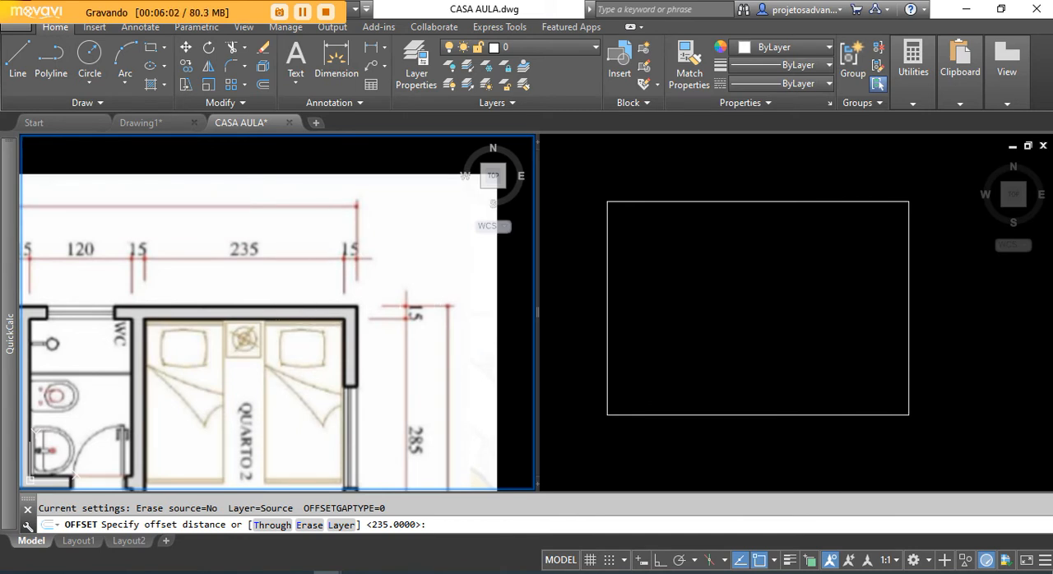
{"action": "scroll", "coordinate": [365, 216], "scroll_direction": "down", "scroll_amount": 2}
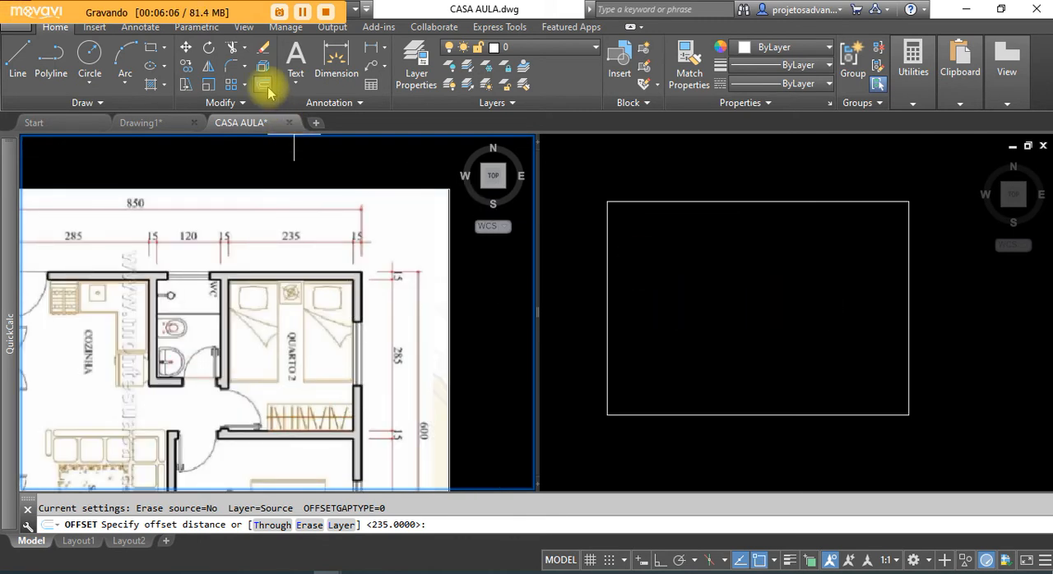
{"action": "left_click", "coordinate": [556, 224]}
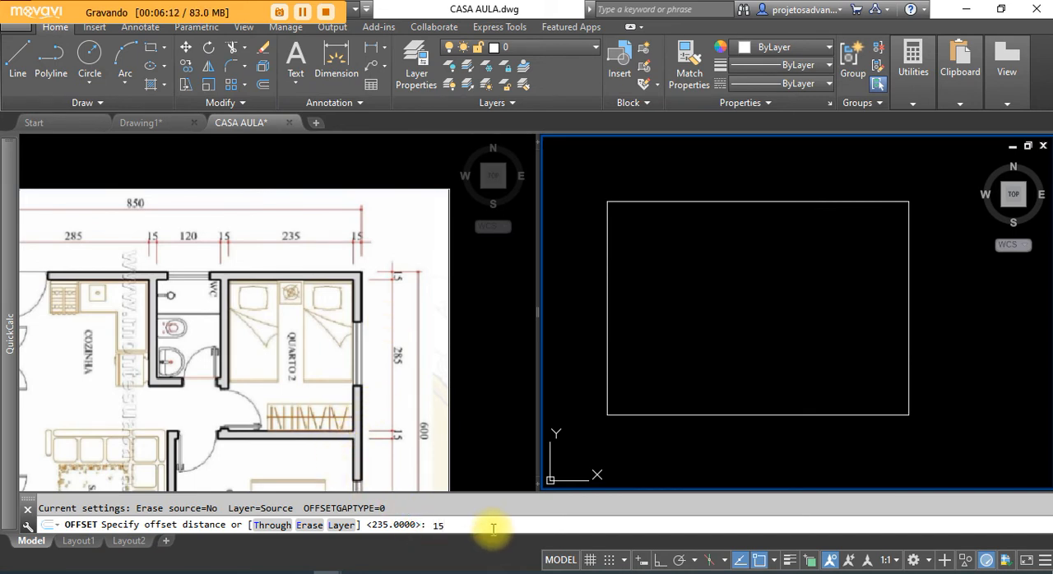
{"action": "key", "text": "Return"}
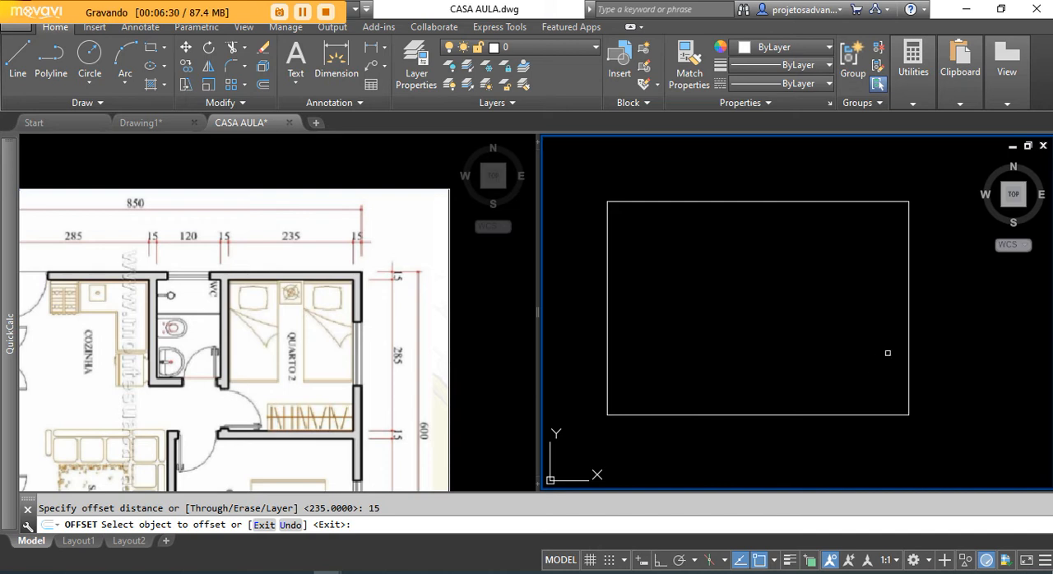
{"action": "middle_click_drag", "start_coordinate": [885, 291], "coordinate": [832, 295]}
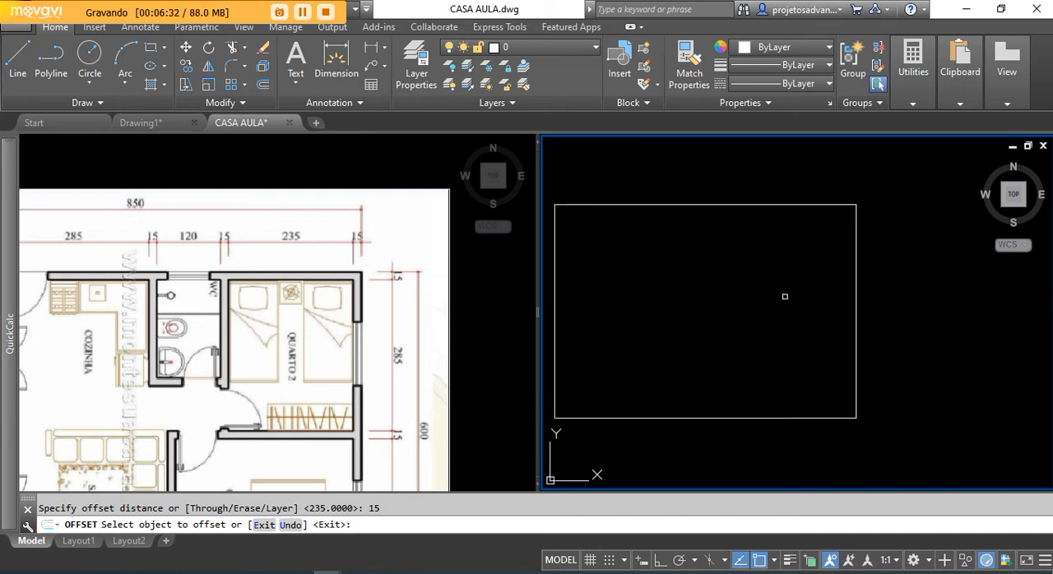
{"action": "left_click", "coordinate": [856, 292]}
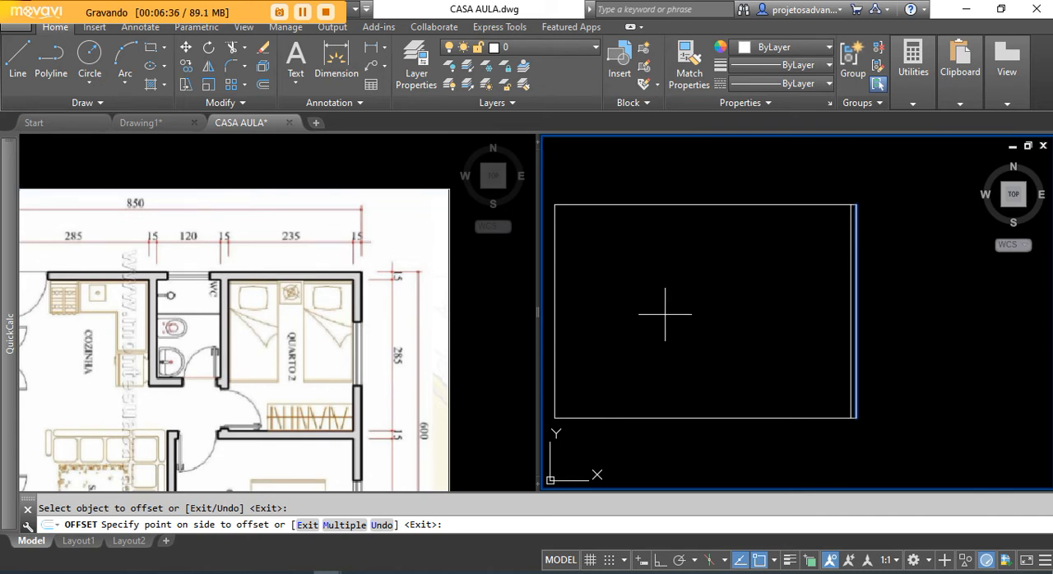
{"action": "middle_click_drag", "start_coordinate": [707, 341], "coordinate": [791, 341]}
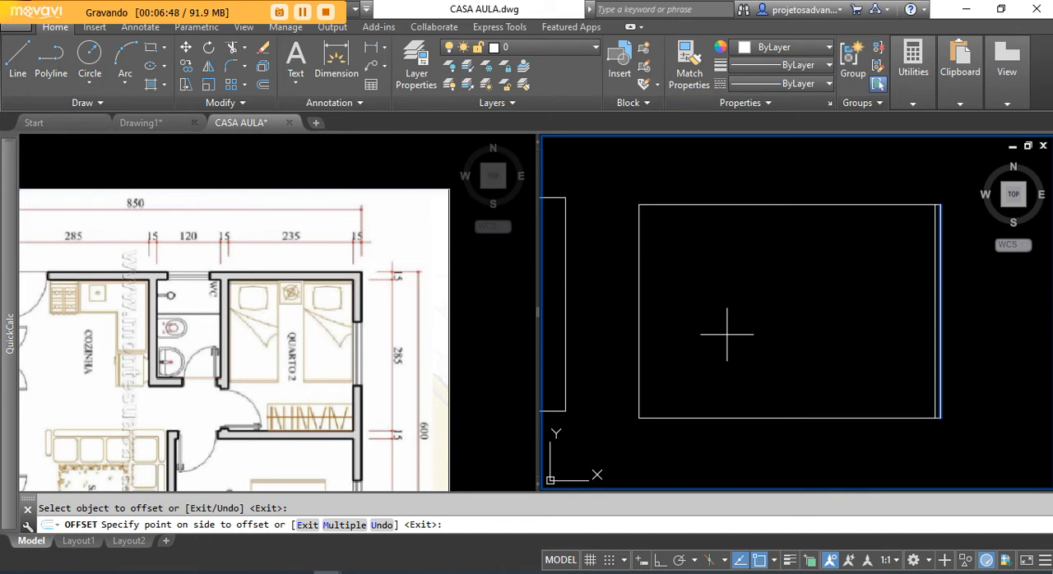
{"action": "left_click", "coordinate": [727, 335]}
{"action": "scroll", "coordinate": [853, 289], "scroll_direction": "up", "scroll_amount": 5}
{"action": "scroll", "coordinate": [800, 255], "scroll_direction": "down", "scroll_amount": 2}
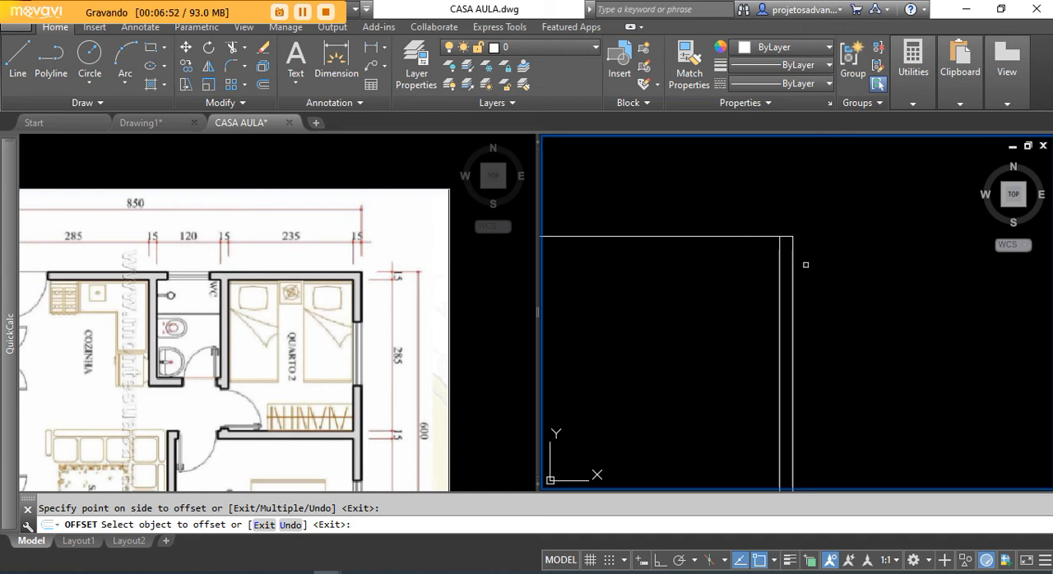
{"action": "right_click", "coordinate": [855, 194]}
{"action": "left_click", "coordinate": [890, 222]}
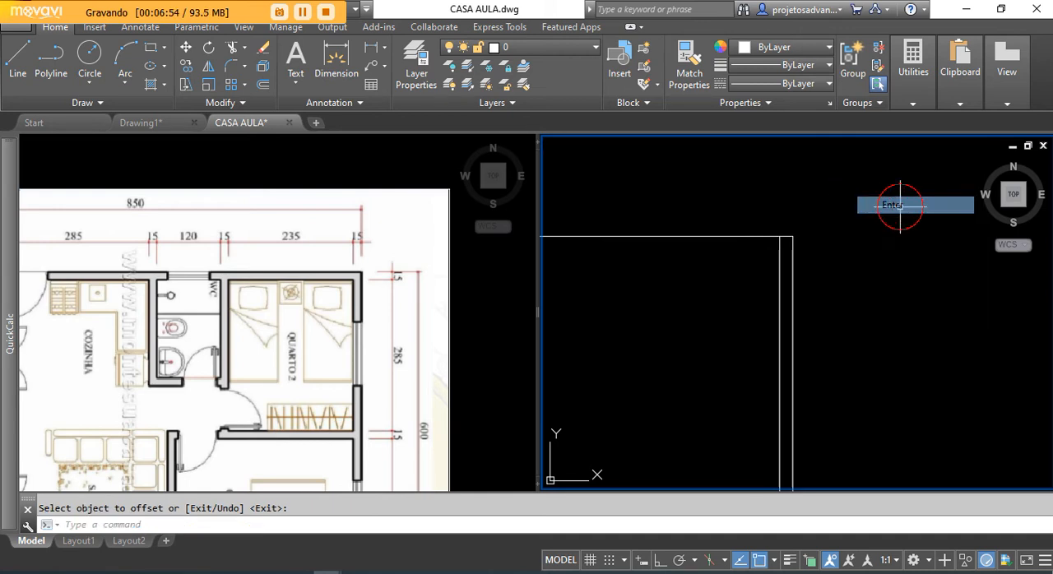
Step: Examine the new wall thickness and the Quarto 2 width dimension in the reference floor plan
{"action": "scroll", "coordinate": [779, 237], "scroll_direction": "up", "scroll_amount": 4}
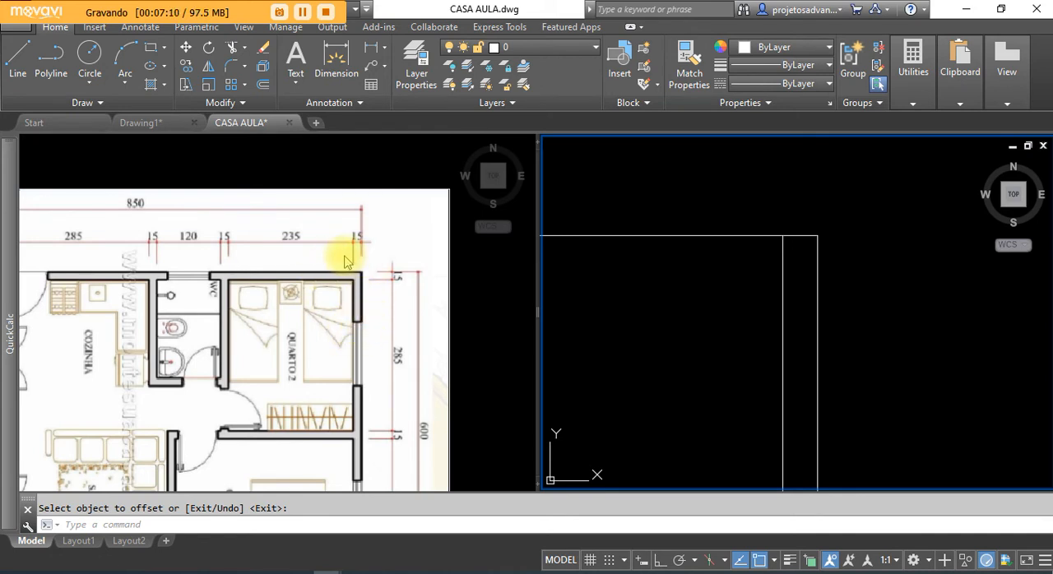
{"action": "left_click", "coordinate": [304, 247]}
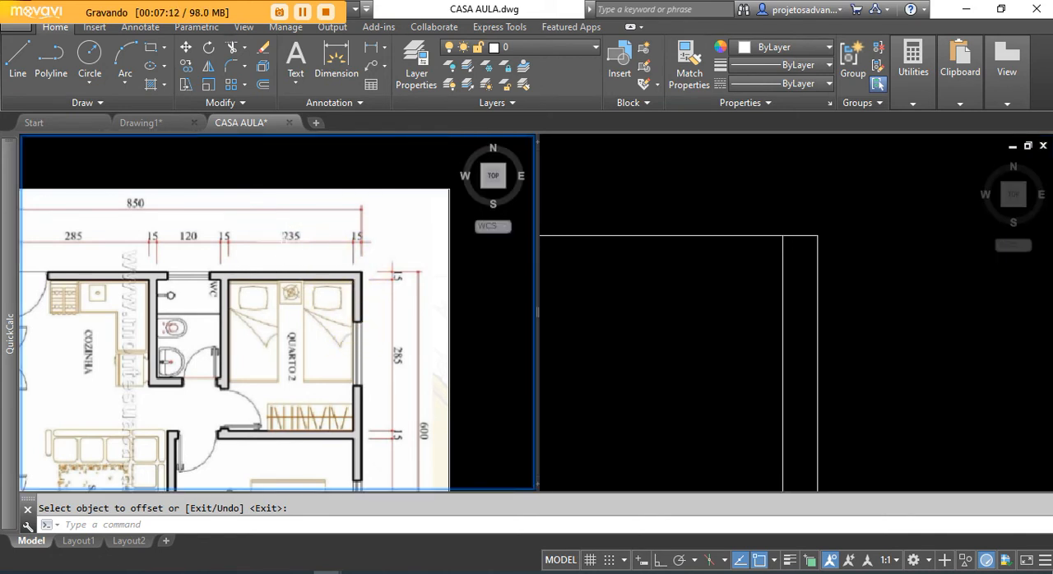
{"action": "scroll", "coordinate": [289, 239], "scroll_direction": "up", "scroll_amount": 4}
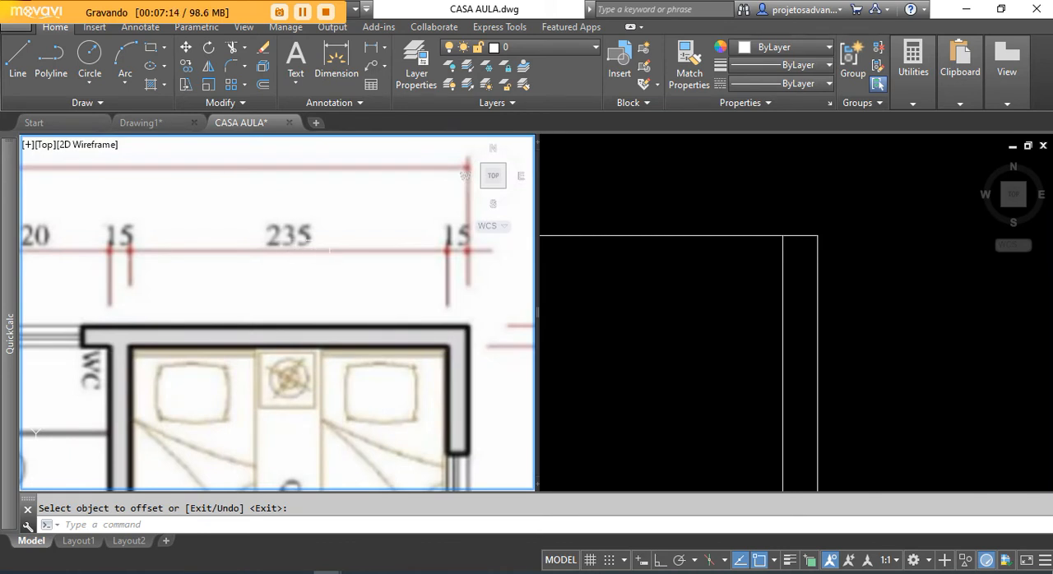
{"action": "scroll", "coordinate": [331, 249], "scroll_direction": "down", "scroll_amount": 4}
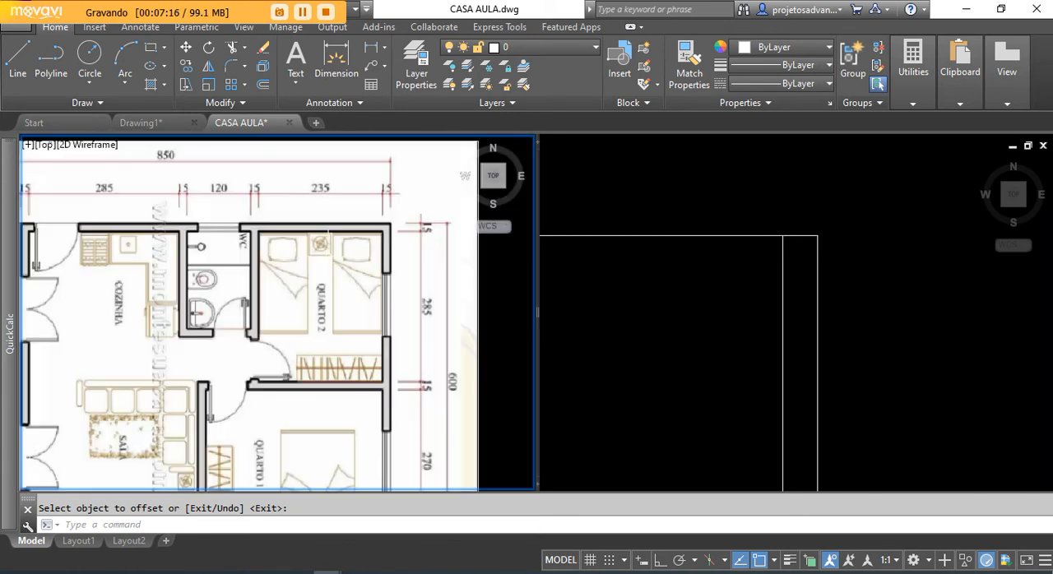
{"action": "left_click", "coordinate": [677, 369]}
{"action": "scroll", "coordinate": [683, 259], "scroll_direction": "down", "scroll_amount": 3}
{"action": "middle_click_drag", "start_coordinate": [689, 352], "coordinate": [813, 295]}
{"action": "scroll", "coordinate": [773, 269], "scroll_direction": "down", "scroll_amount": 2}
{"action": "middle_click_drag", "start_coordinate": [736, 351], "coordinate": [831, 305]}
{"action": "scroll", "coordinate": [774, 259], "scroll_direction": "down", "scroll_amount": 4}
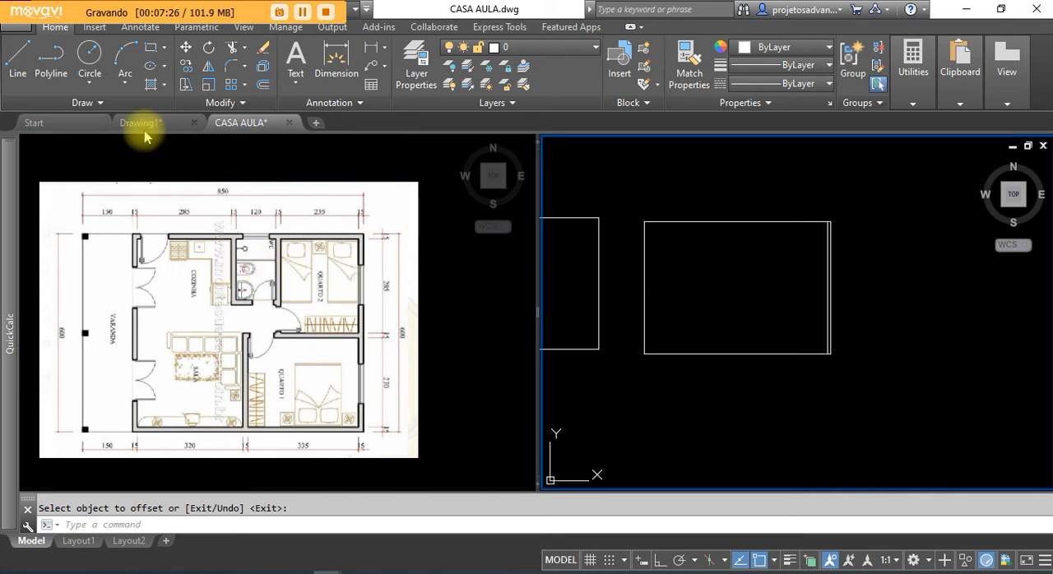
Step: Offset the inner line of the right wall 235 units to the left to mark the Quarto 2 width
{"action": "left_click", "coordinate": [263, 84]}
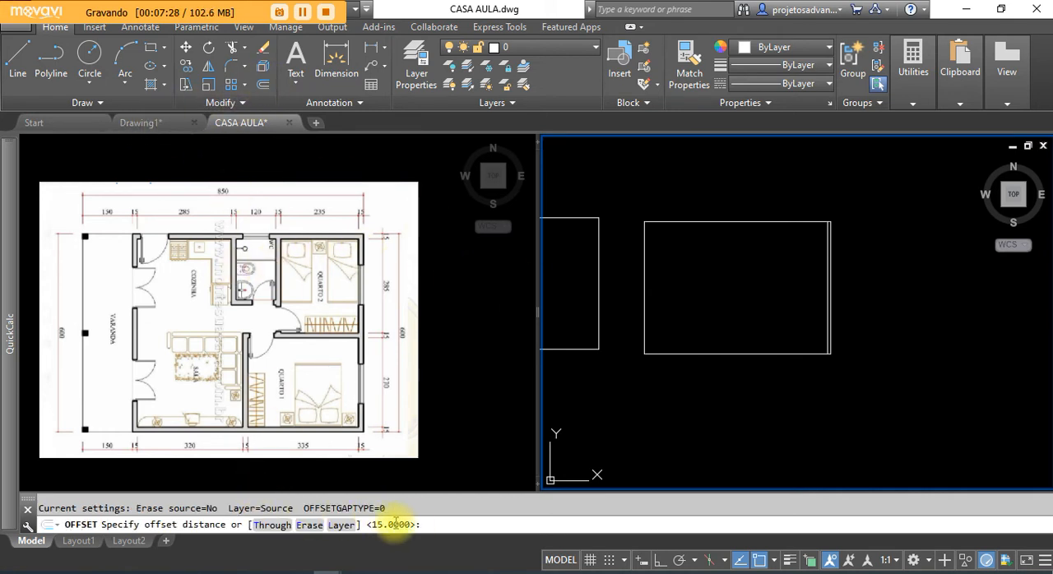
{"action": "type", "text": "235"}
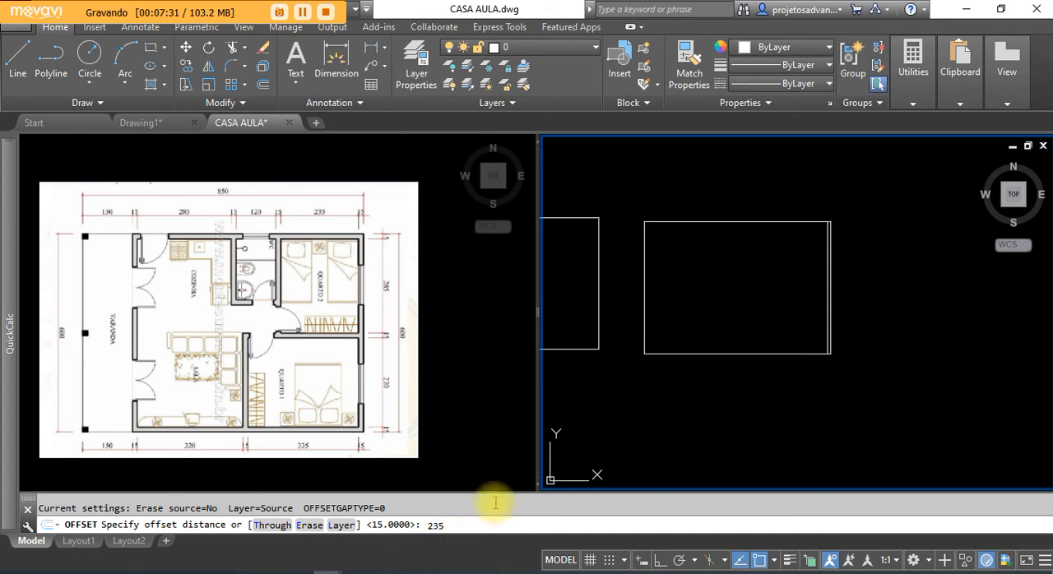
{"action": "key", "text": "Return"}
{"action": "scroll", "coordinate": [846, 260], "scroll_direction": "up", "scroll_amount": 2}
{"action": "scroll", "coordinate": [787, 289], "scroll_direction": "up", "scroll_amount": 3}
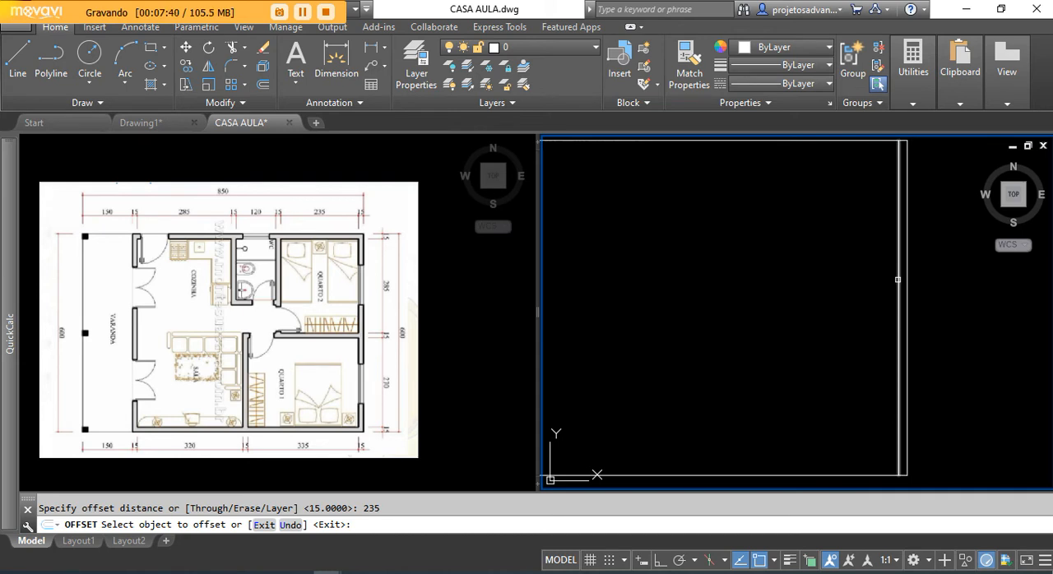
{"action": "left_click", "coordinate": [897, 279]}
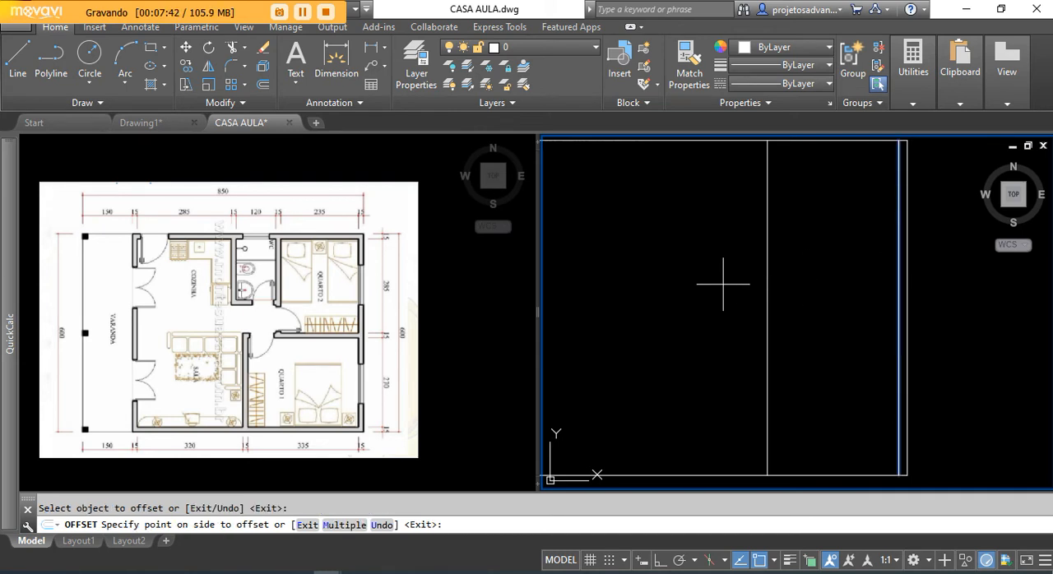
{"action": "left_click", "coordinate": [693, 286]}
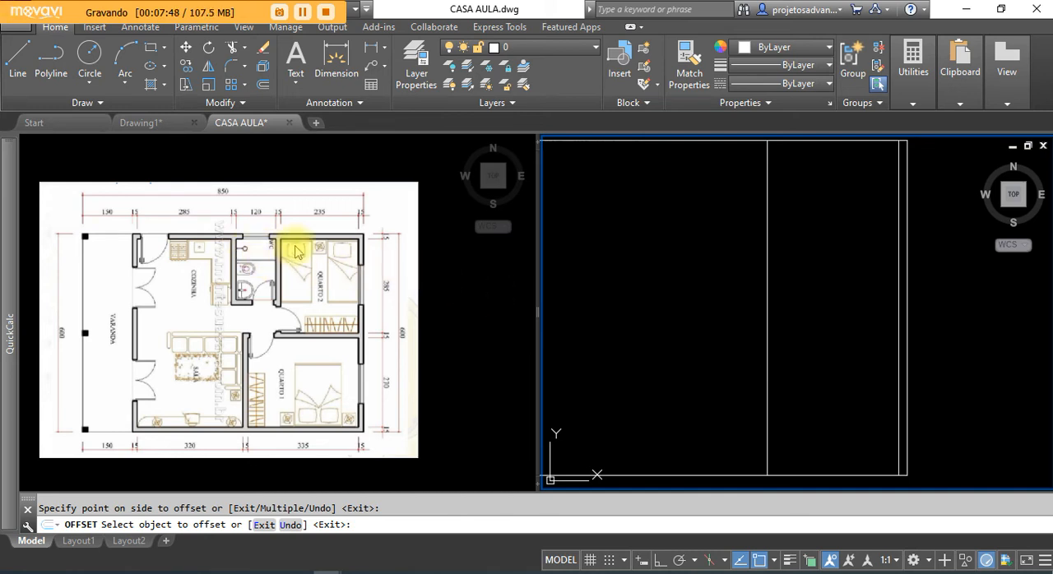
Step: Examine the reference plan's wall thicknesses and horizontal room dimensions from Quarto 2 across the WC to the kitchen
{"action": "scroll", "coordinate": [276, 237], "scroll_direction": "up", "scroll_amount": 1}
{"action": "scroll", "coordinate": [400, 292], "scroll_direction": "down", "scroll_amount": 2}
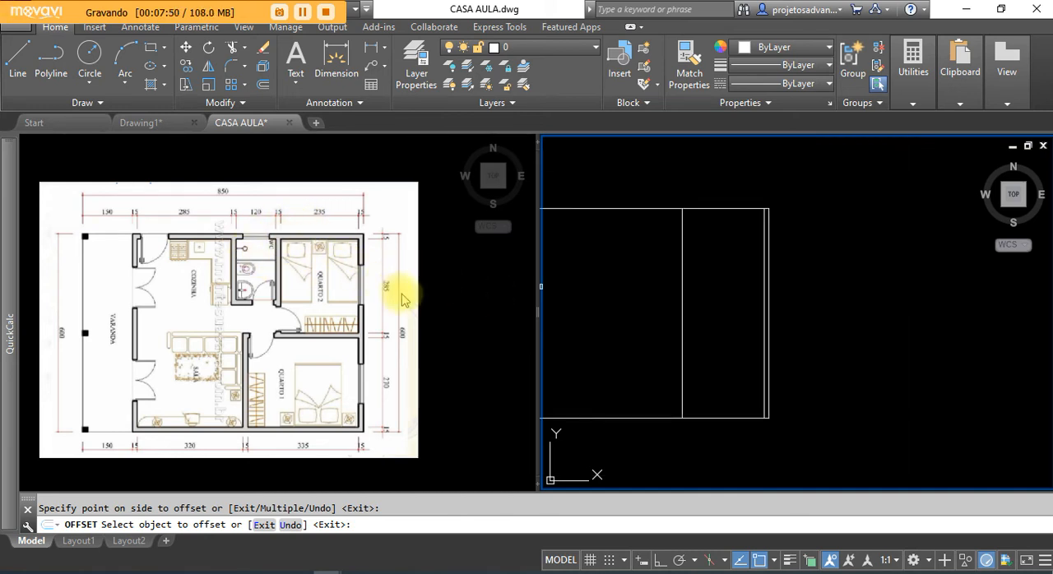
{"action": "left_click", "coordinate": [404, 300]}
{"action": "scroll", "coordinate": [285, 287], "scroll_direction": "up", "scroll_amount": 4}
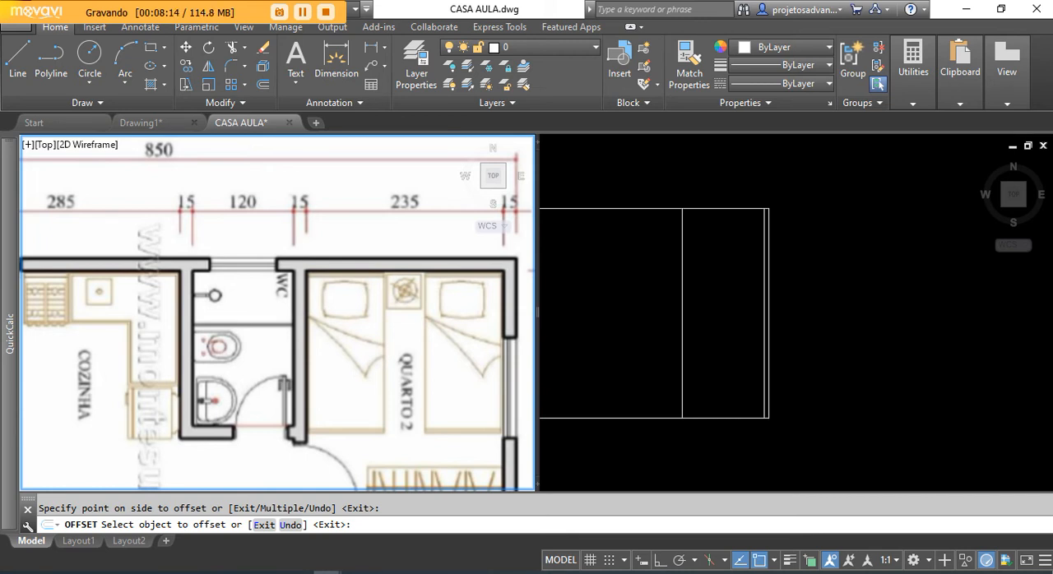
{"action": "scroll", "coordinate": [260, 287], "scroll_direction": "down", "scroll_amount": 2}
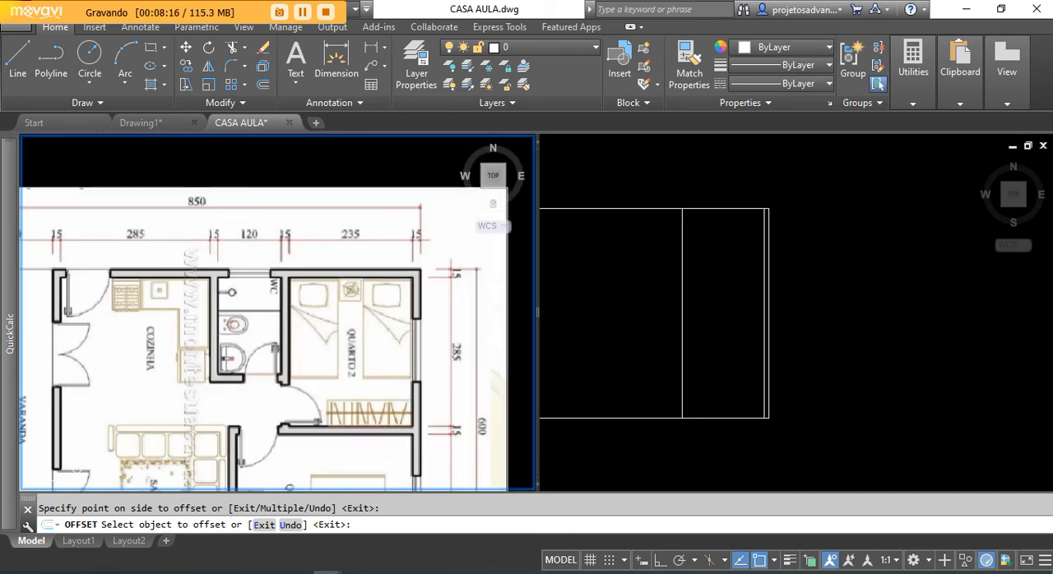
{"action": "middle_click_drag", "start_coordinate": [260, 301], "coordinate": [286, 293]}
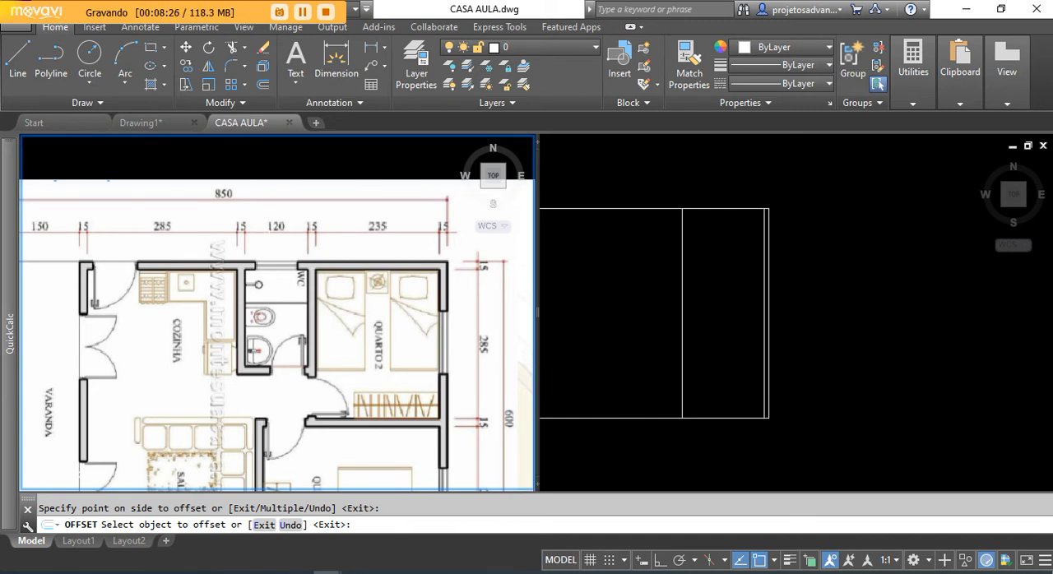
{"action": "scroll", "coordinate": [271, 240], "scroll_direction": "up", "scroll_amount": 2}
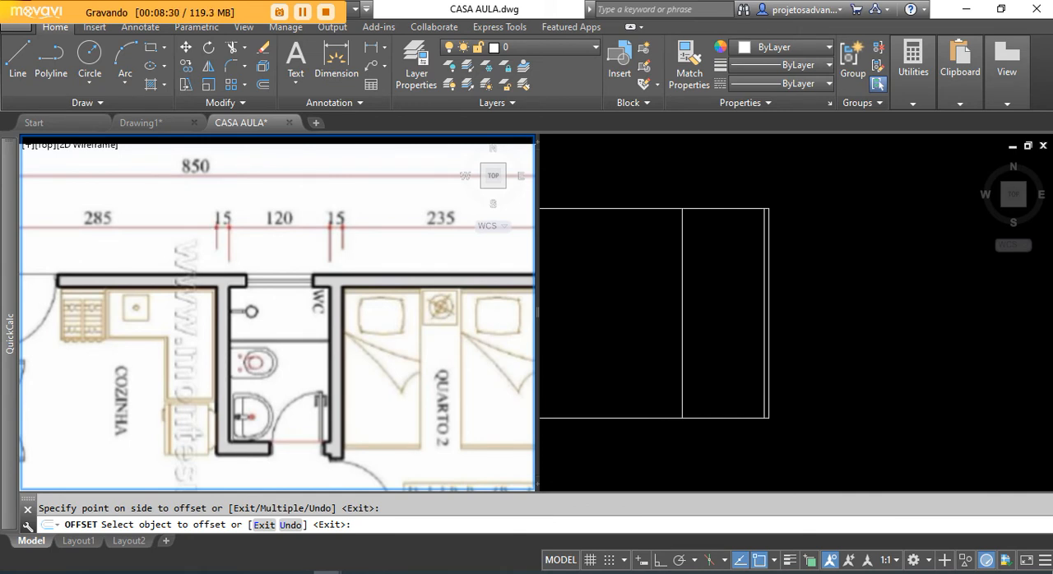
{"action": "scroll", "coordinate": [345, 255], "scroll_direction": "down", "scroll_amount": 2}
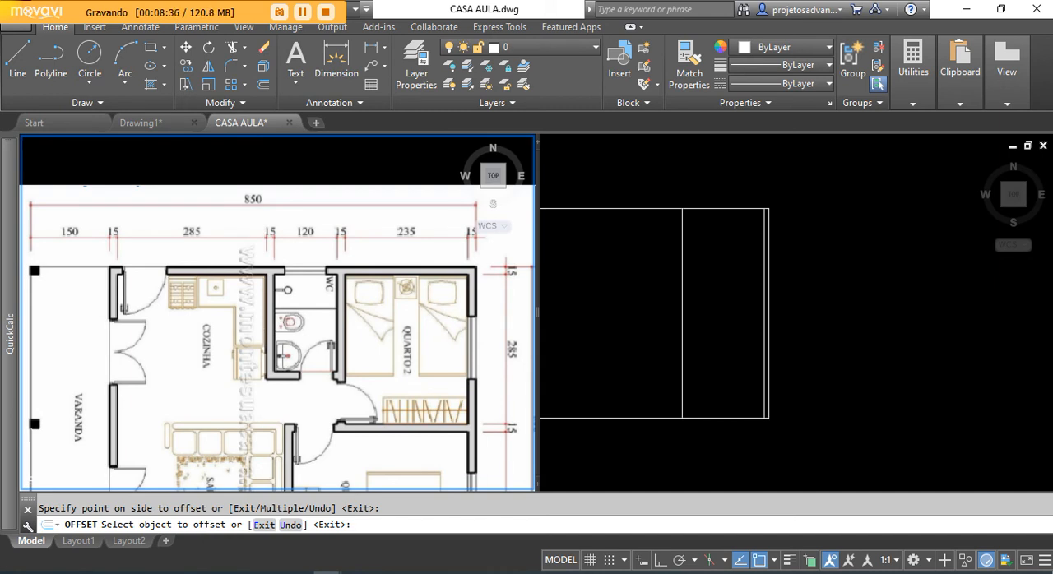
Step: Offset the line marking the Quarto 2 width 15 units to the left as the wall between Quarto 2 and the WC
{"action": "left_click", "coordinate": [571, 287]}
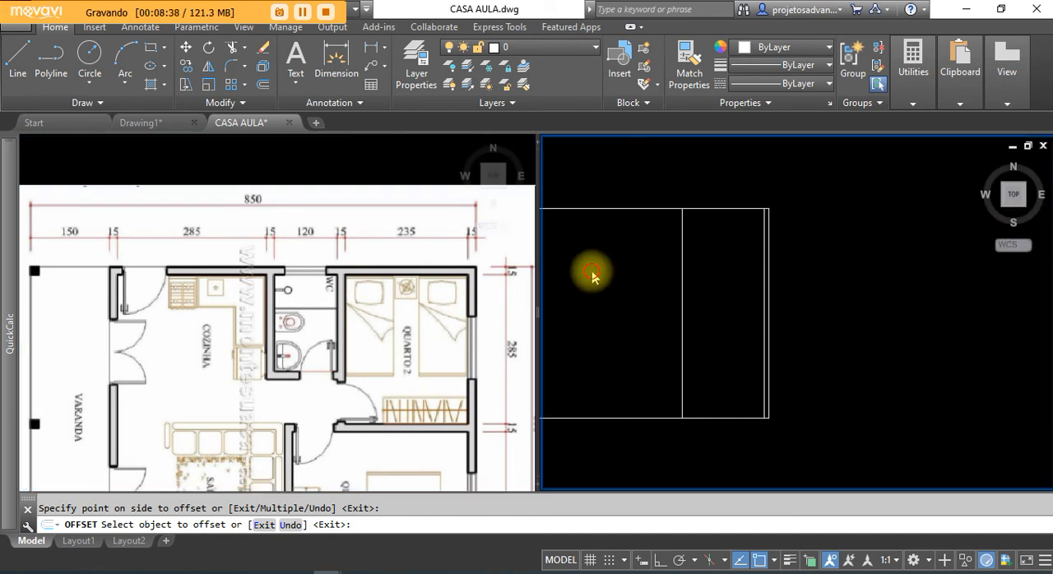
{"action": "middle_click_drag", "start_coordinate": [604, 292], "coordinate": [743, 289]}
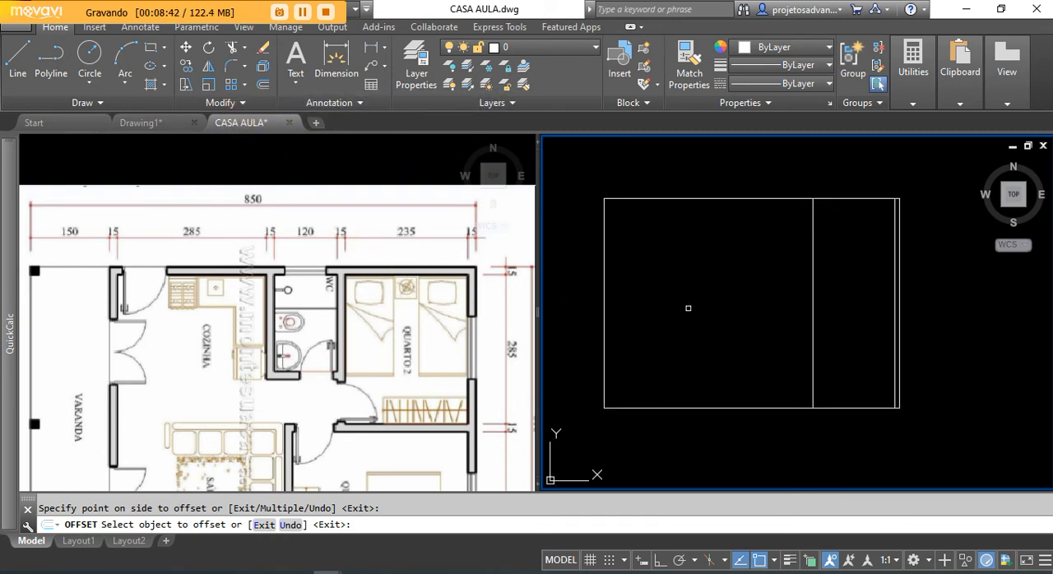
{"action": "key", "text": "Escape"}
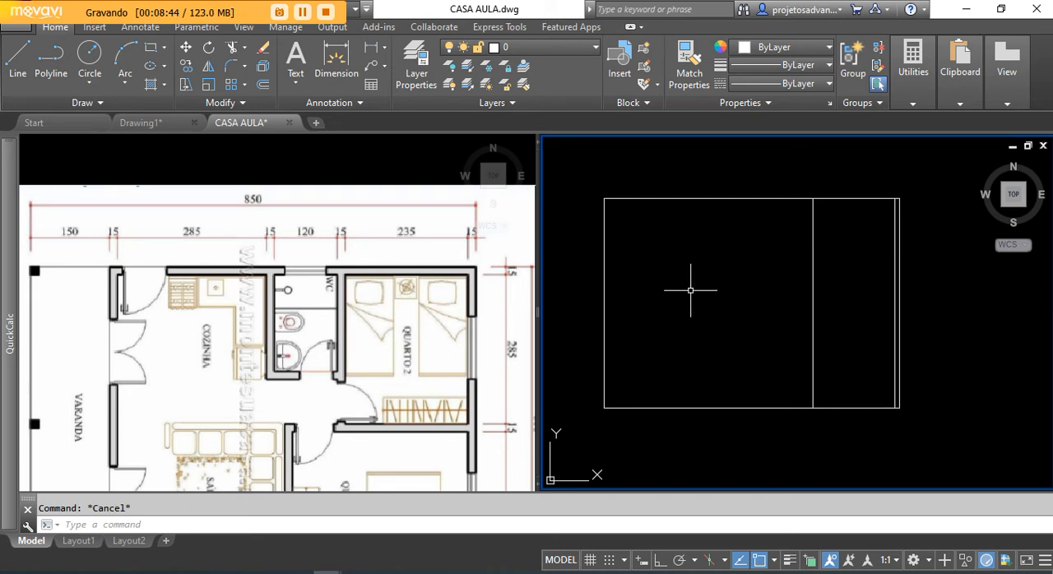
{"action": "left_click", "coordinate": [264, 82]}
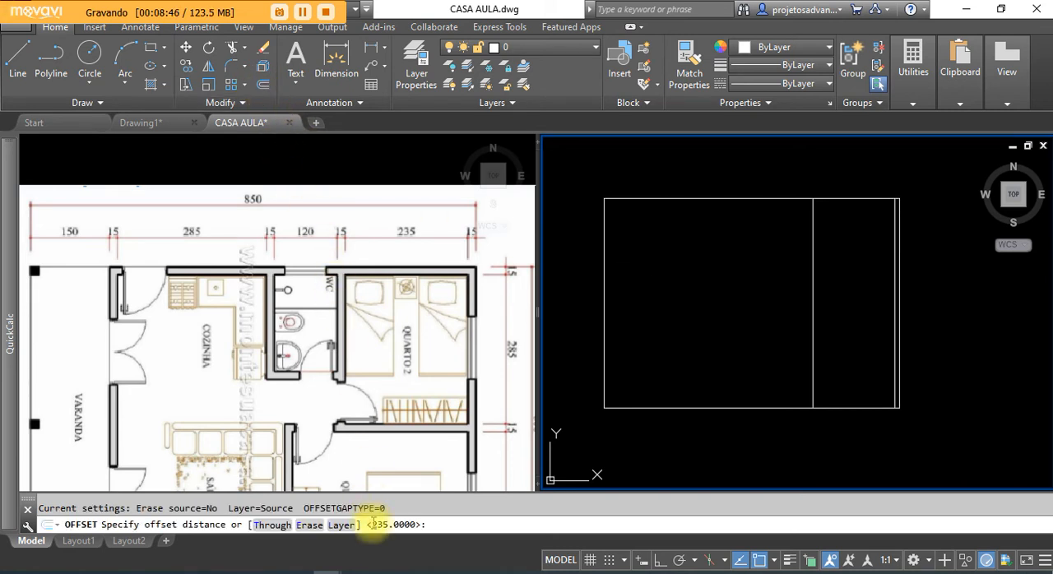
{"action": "type", "text": "1"}
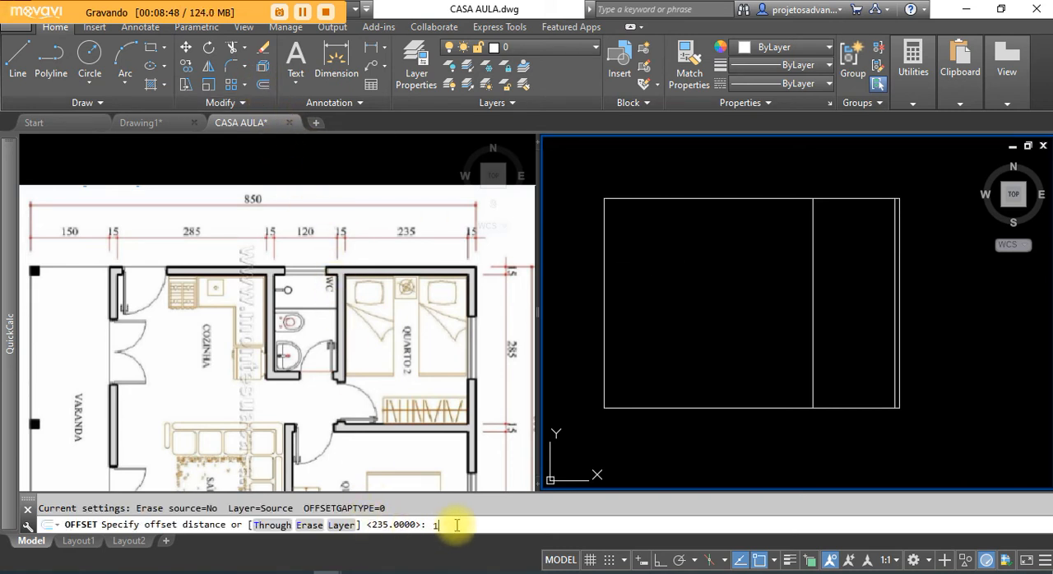
{"action": "type", "text": "5"}
{"action": "key", "text": "Return"}
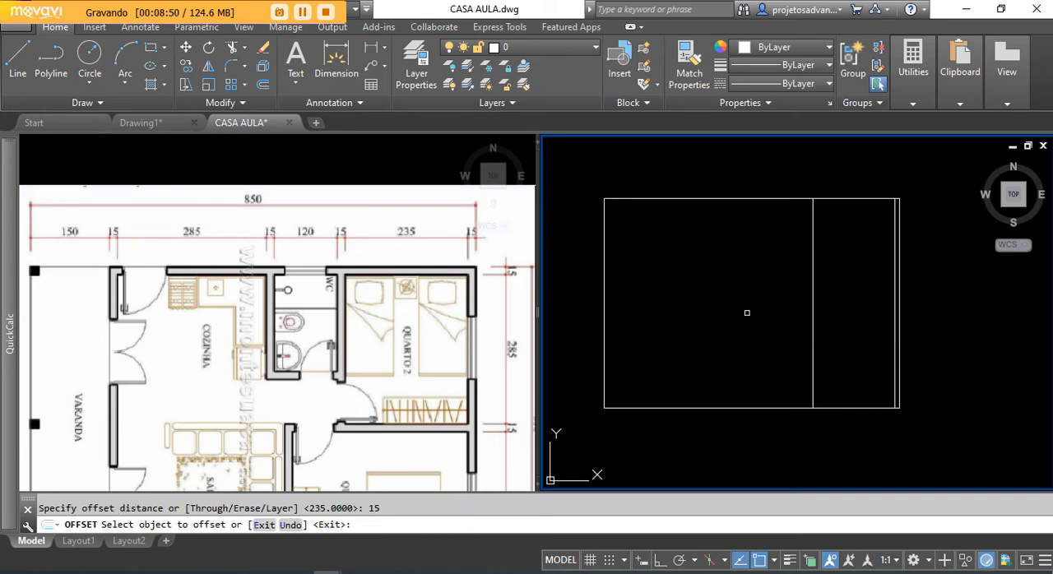
{"action": "scroll", "coordinate": [800, 257], "scroll_direction": "up", "scroll_amount": 2}
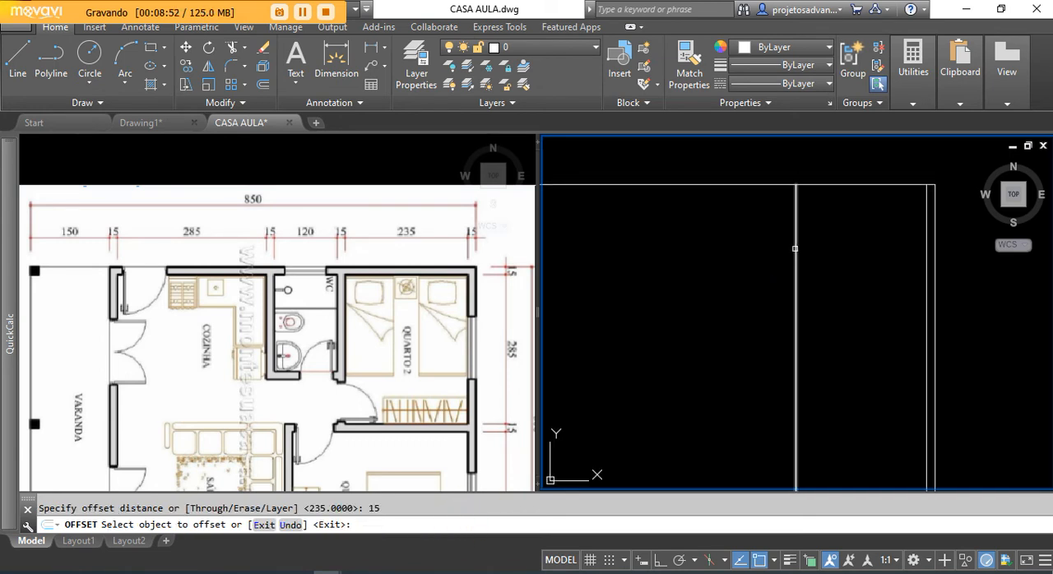
{"action": "left_click", "coordinate": [795, 248]}
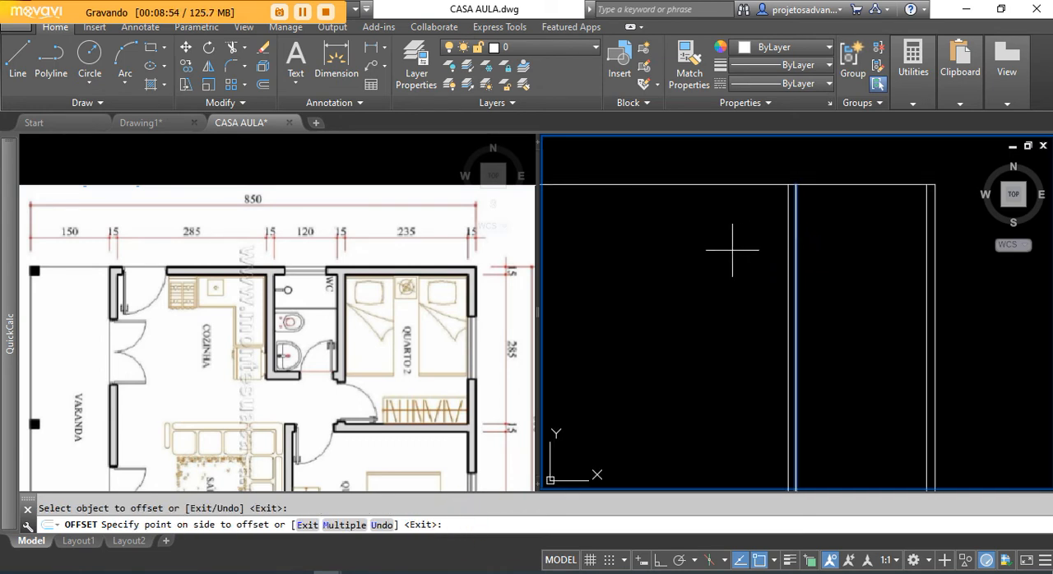
{"action": "left_click", "coordinate": [671, 255]}
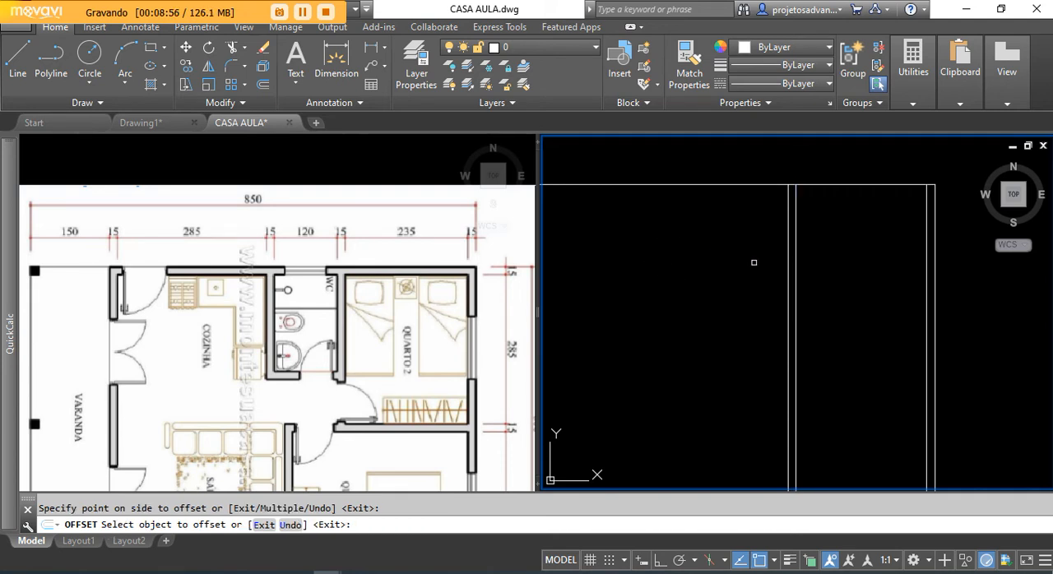
{"action": "scroll", "coordinate": [765, 214], "scroll_direction": "down", "scroll_amount": 2}
{"action": "middle_click_drag", "start_coordinate": [683, 279], "coordinate": [718, 280]}
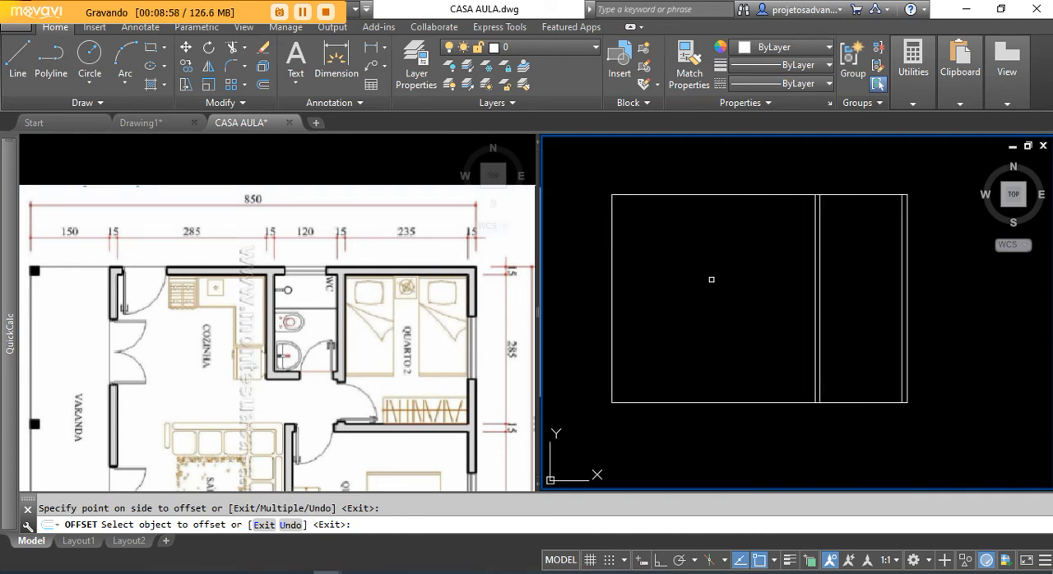
{"action": "key", "text": "Return"}
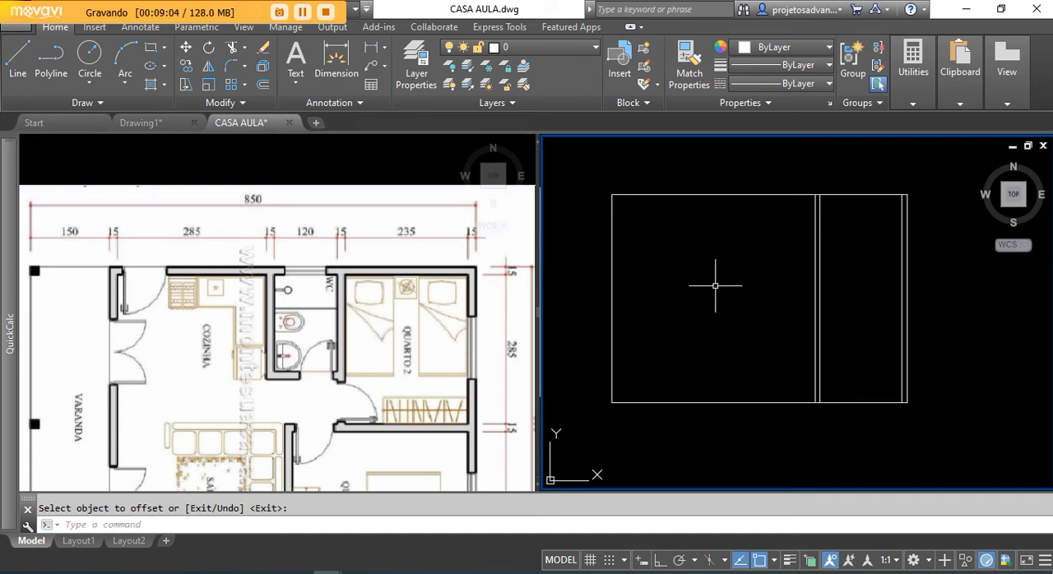
Step: Offset the left line of the wall between Quarto 2 and the WC 120 units to the left to mark the WC width
{"action": "key", "text": "Return"}
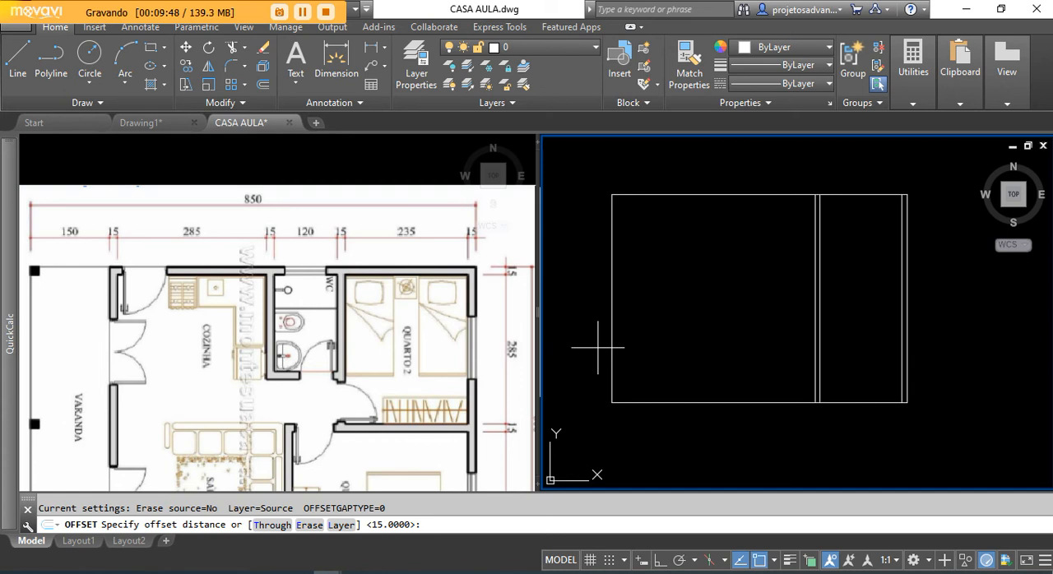
{"action": "type", "text": "0"}
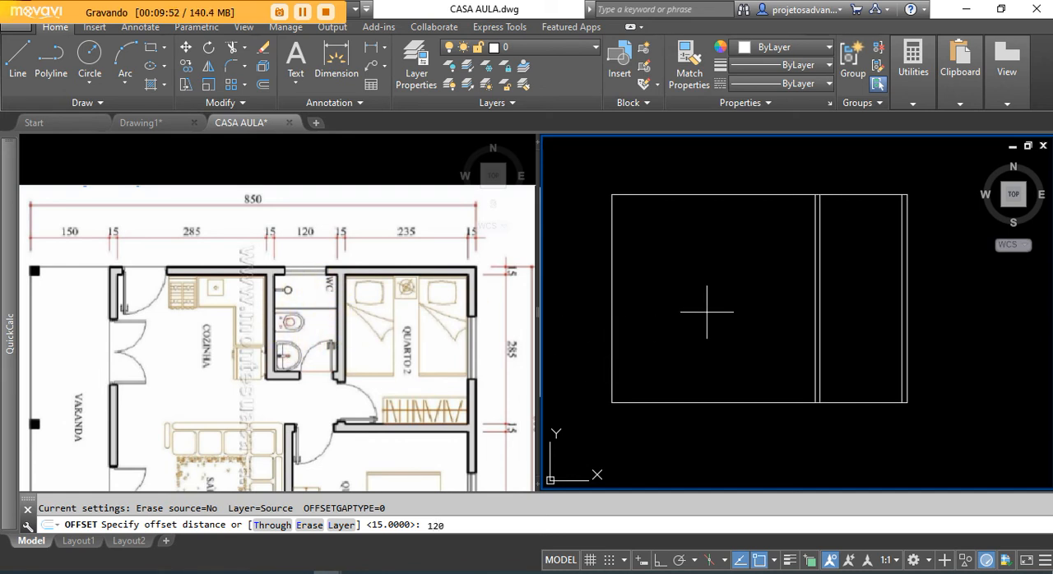
{"action": "key", "text": "Return"}
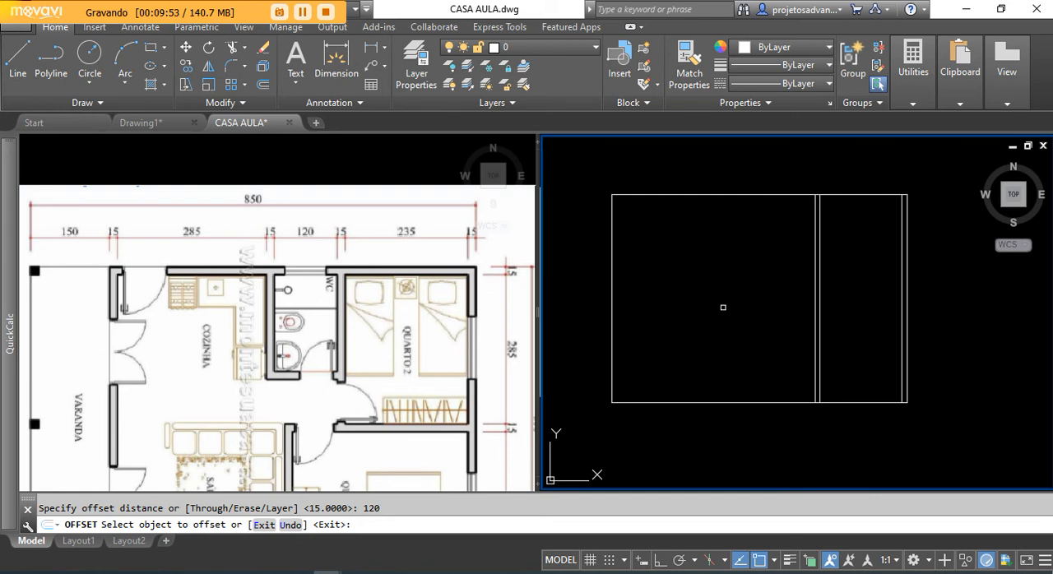
{"action": "left_click", "coordinate": [813, 248]}
{"action": "middle_click_drag", "start_coordinate": [725, 287], "coordinate": [699, 305]}
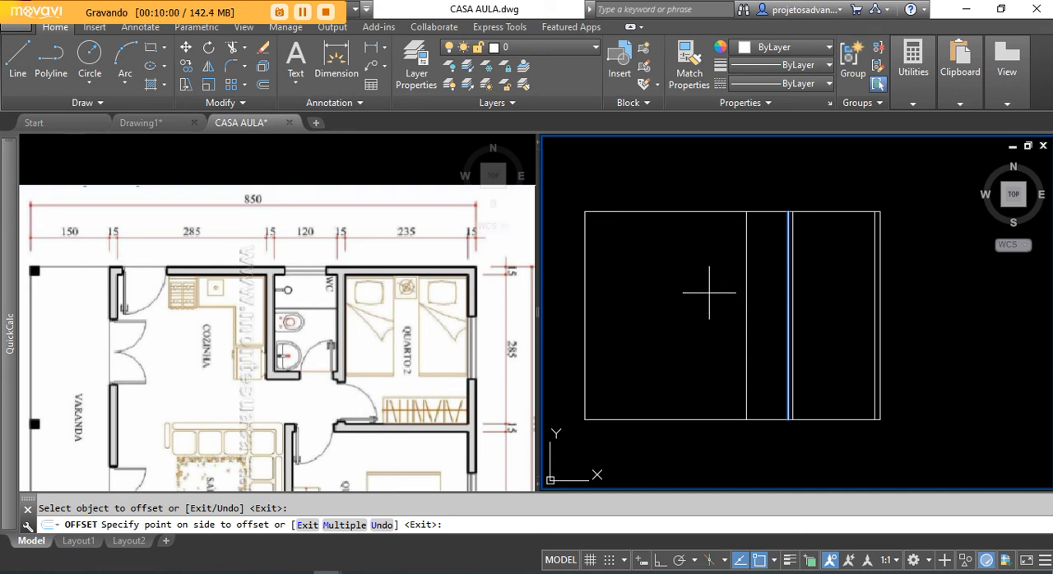
{"action": "left_click", "coordinate": [709, 292]}
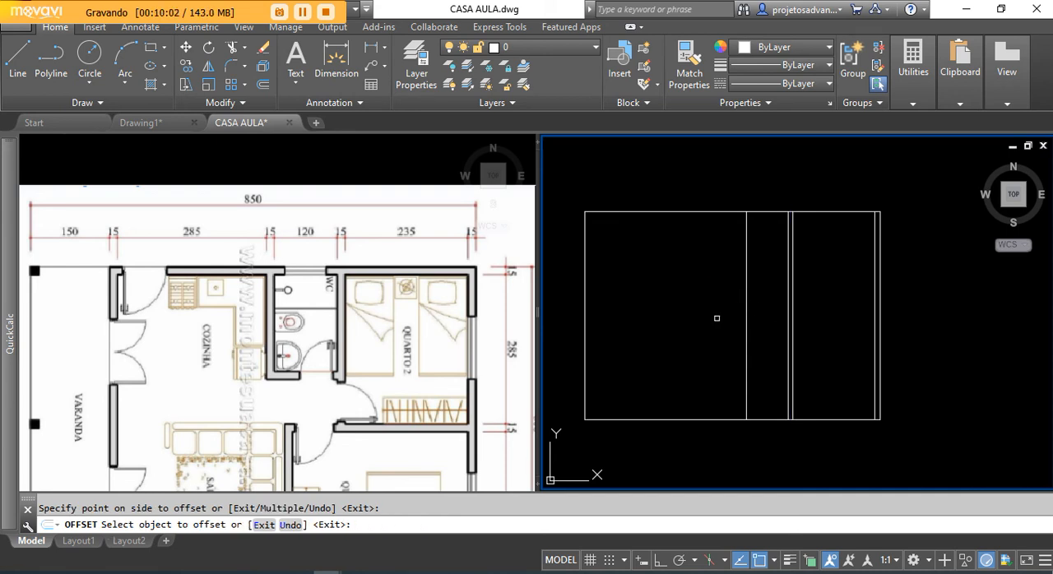
{"action": "scroll", "coordinate": [795, 269], "scroll_direction": "up", "scroll_amount": 2}
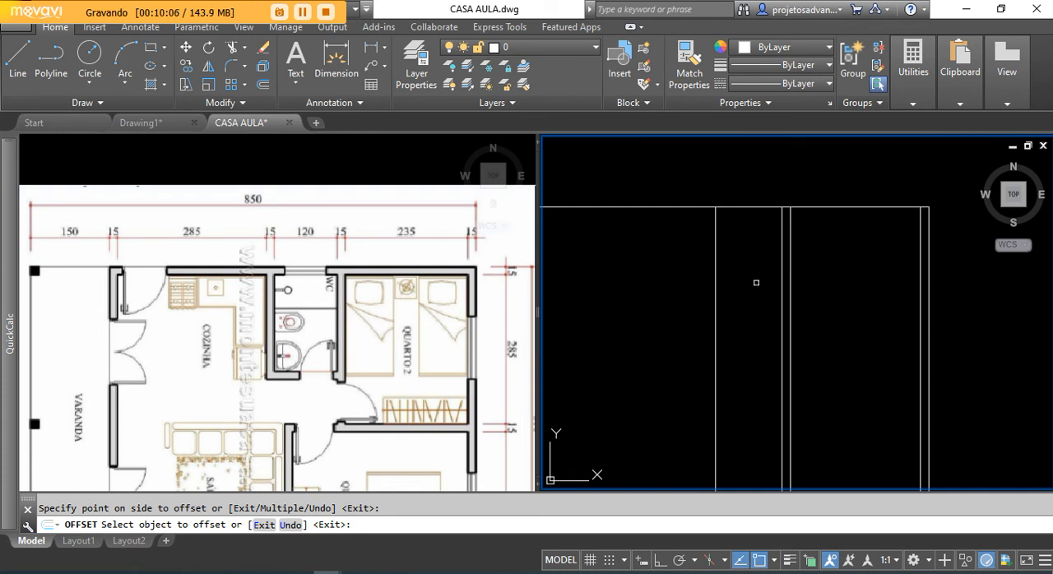
{"action": "scroll", "coordinate": [676, 270], "scroll_direction": "down", "scroll_amount": 2}
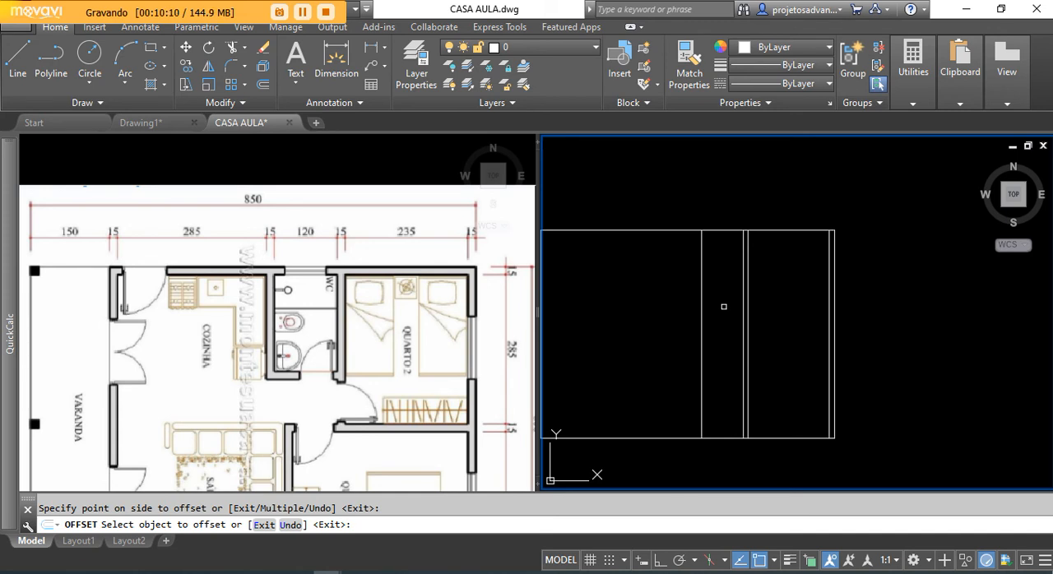
{"action": "key", "text": "Return"}
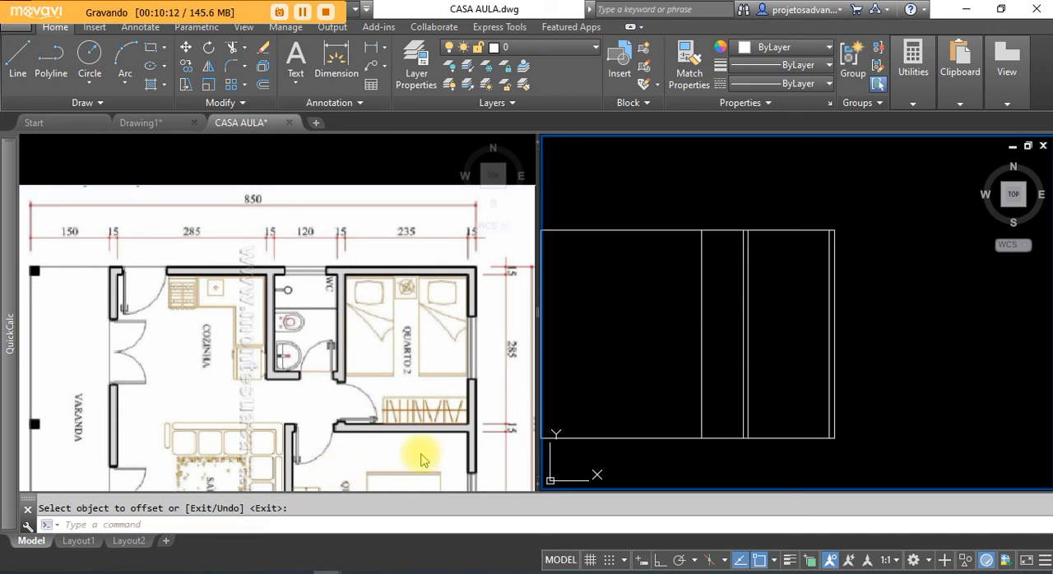
Step: Offset the line marking the WC width 15 units to the left as the wall between the WC and the kitchen
{"action": "key", "text": "Return"}
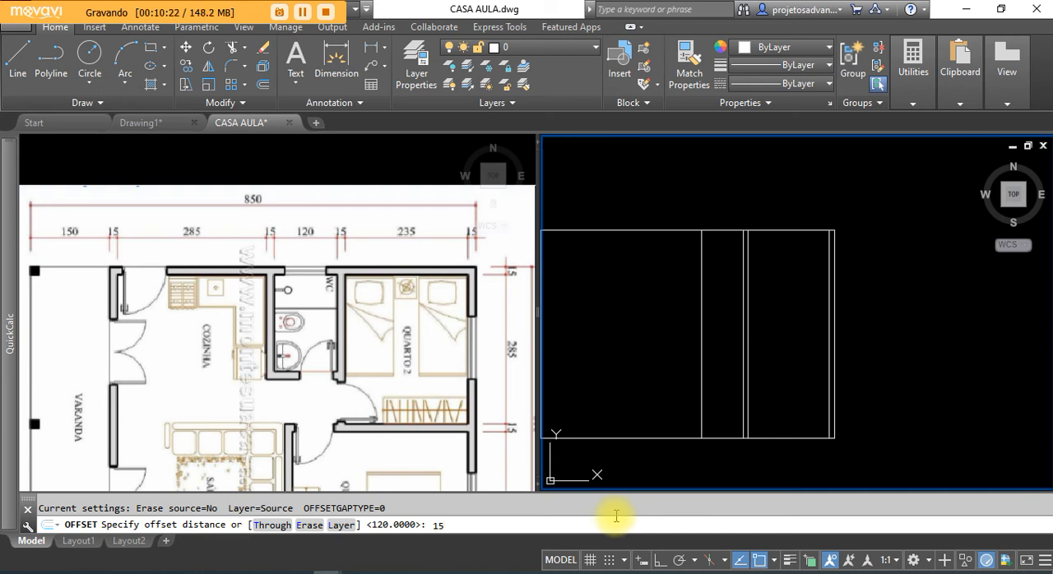
{"action": "key", "text": "Return"}
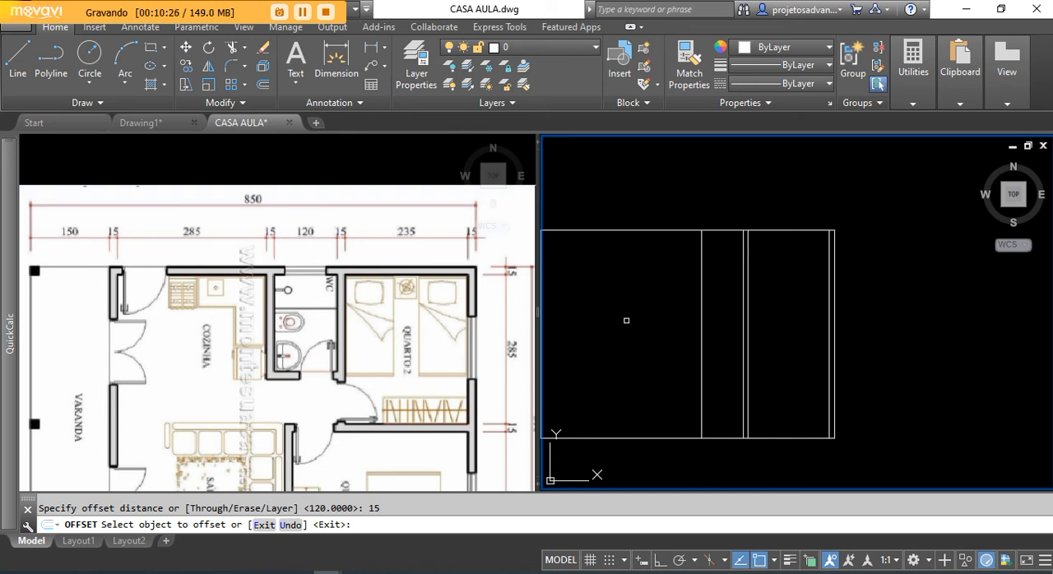
{"action": "scroll", "coordinate": [608, 329], "scroll_direction": "up", "scroll_amount": 2}
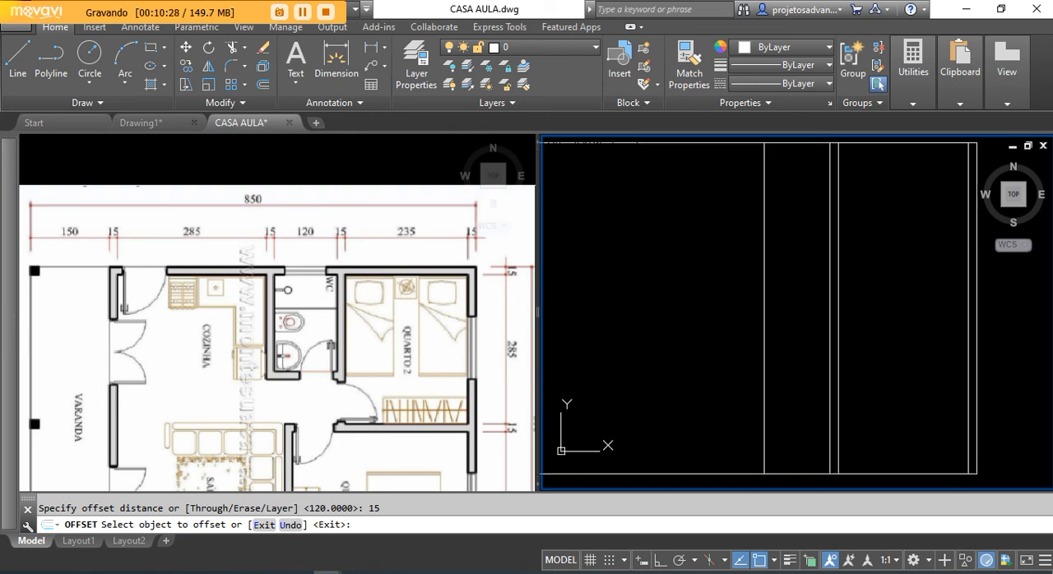
{"action": "scroll", "coordinate": [682, 231], "scroll_direction": "down", "scroll_amount": 2}
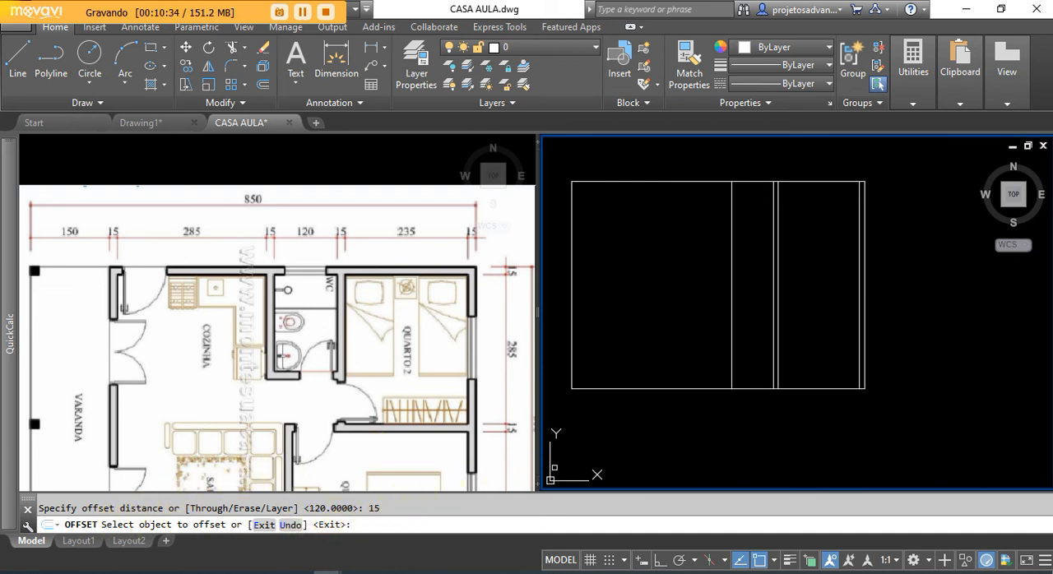
{"action": "left_click", "coordinate": [733, 258]}
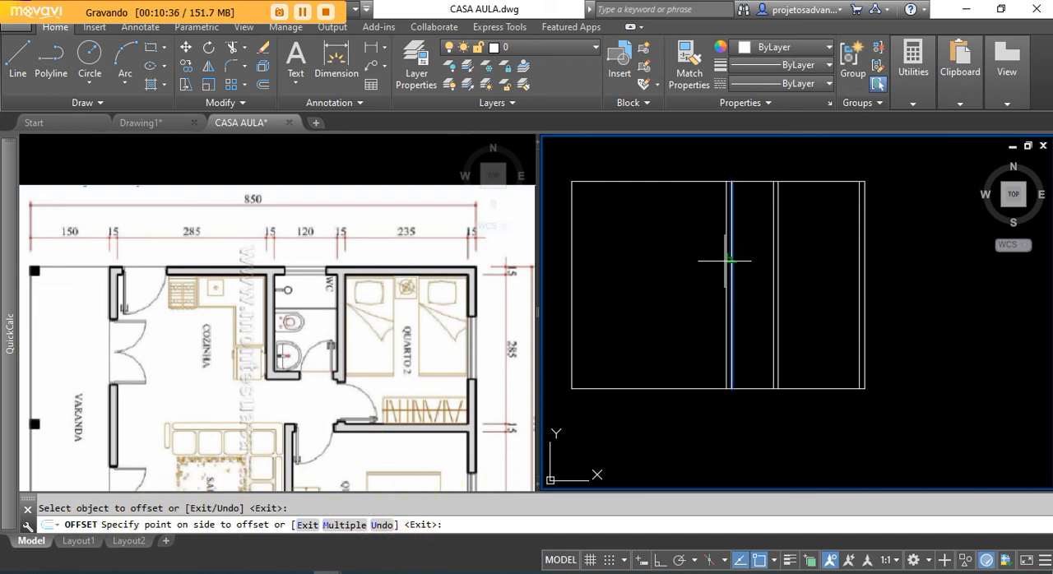
{"action": "left_click", "coordinate": [663, 270]}
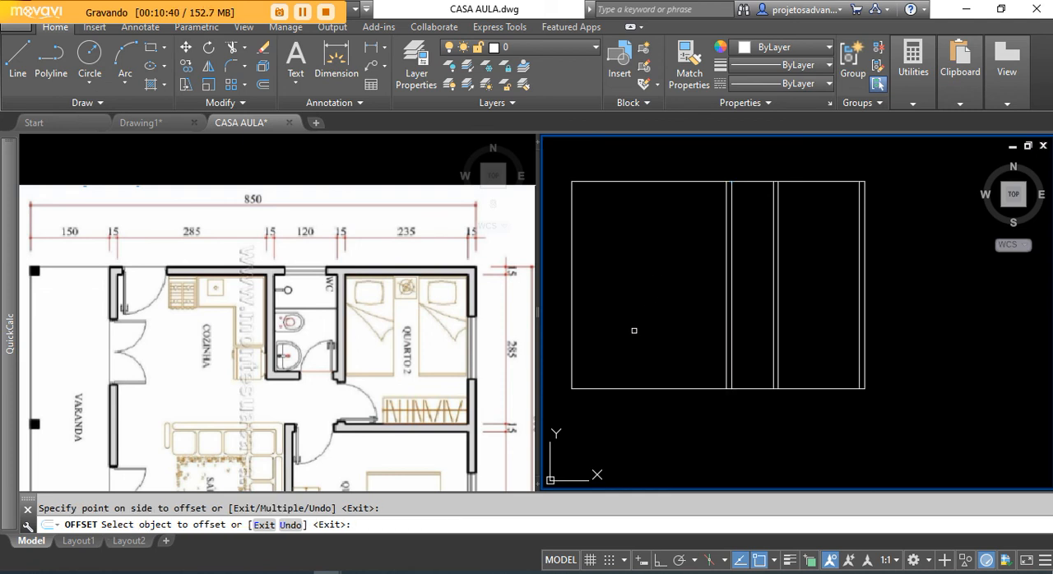
{"action": "right_click", "coordinate": [623, 273]}
{"action": "left_click", "coordinate": [645, 291]}
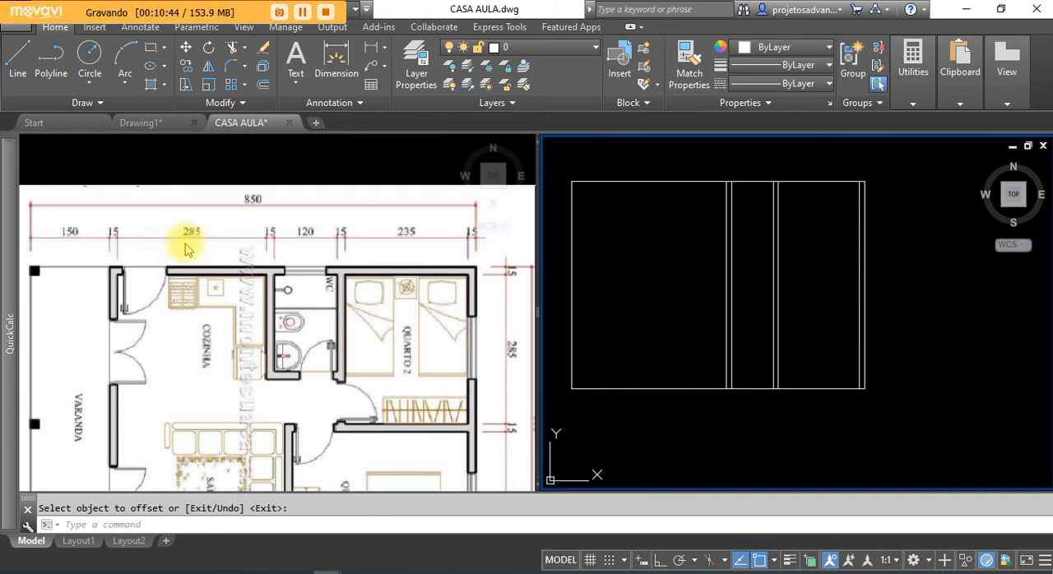
Step: Check the kitchen width in the reference plan and offset the left line of the WC–kitchen wall 285 units to the left
{"action": "scroll", "coordinate": [191, 247], "scroll_direction": "up", "scroll_amount": 2}
{"action": "left_click", "coordinate": [190, 247]}
{"action": "scroll", "coordinate": [191, 246], "scroll_direction": "up", "scroll_amount": 5}
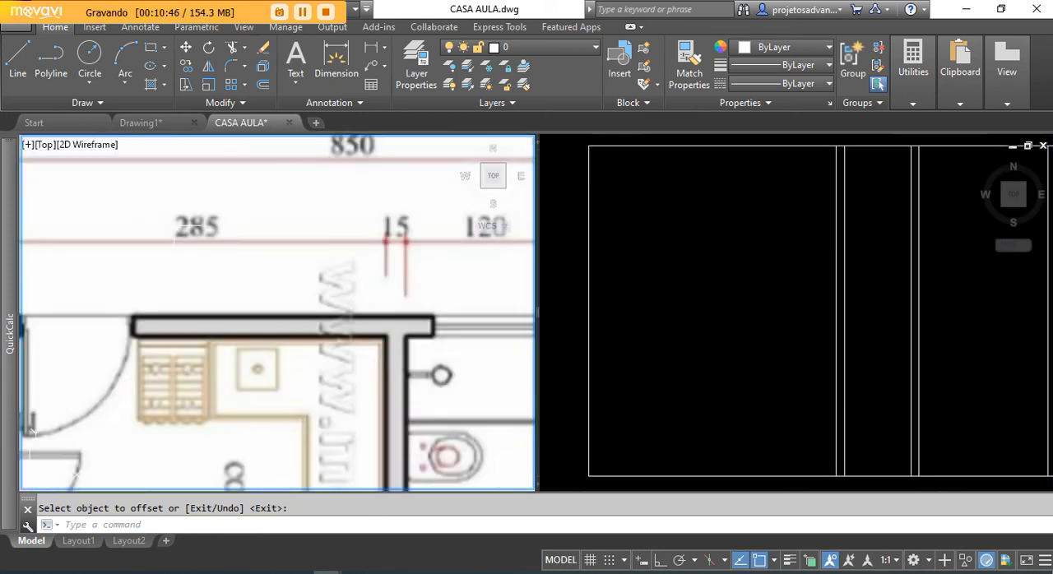
{"action": "scroll", "coordinate": [191, 247], "scroll_direction": "down", "scroll_amount": 4}
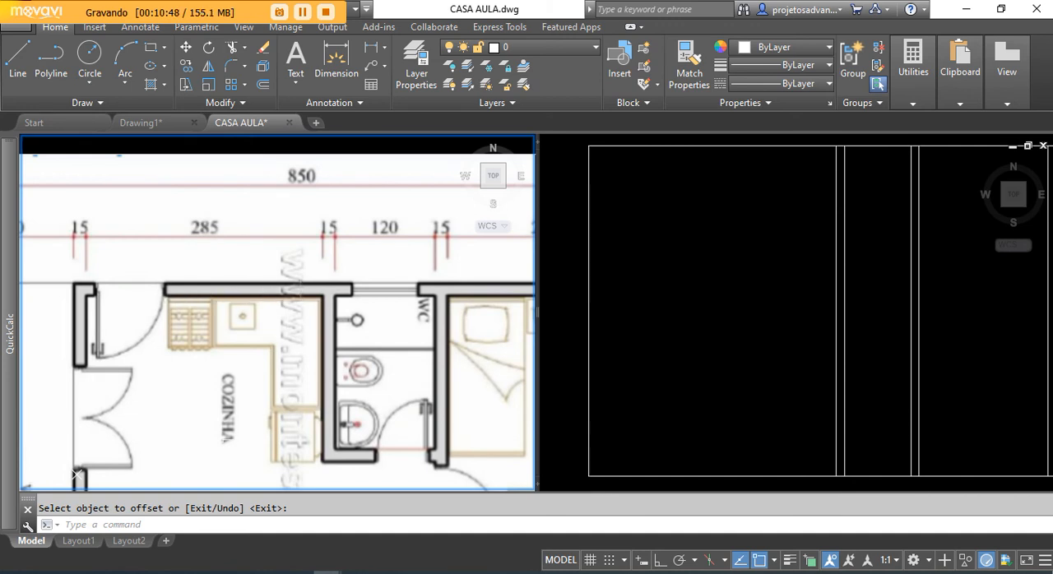
{"action": "middle_click_drag", "start_coordinate": [225, 440], "coordinate": [263, 413]}
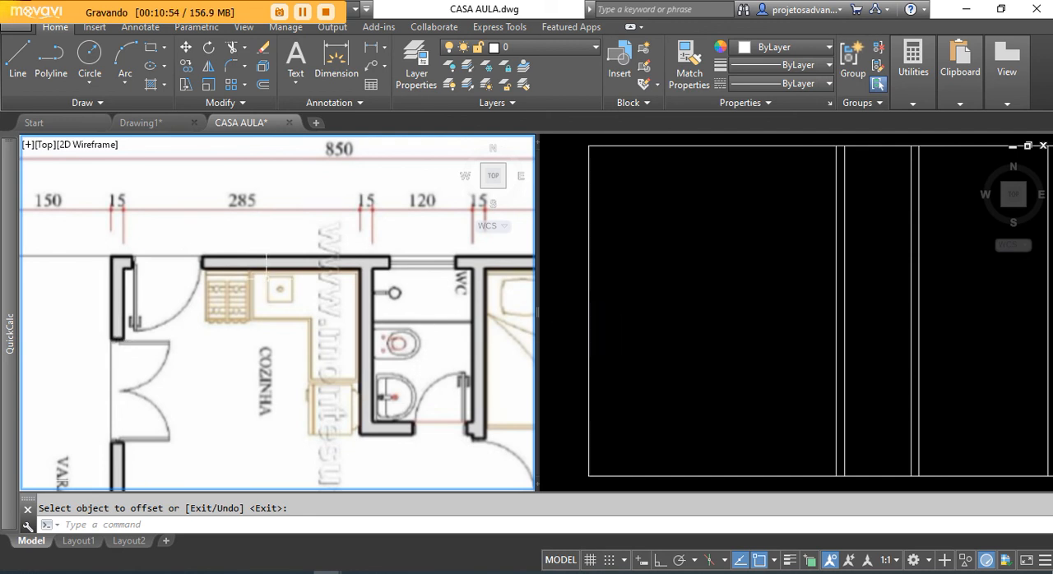
{"action": "left_click", "coordinate": [710, 242]}
{"action": "scroll", "coordinate": [701, 270], "scroll_direction": "down", "scroll_amount": 3}
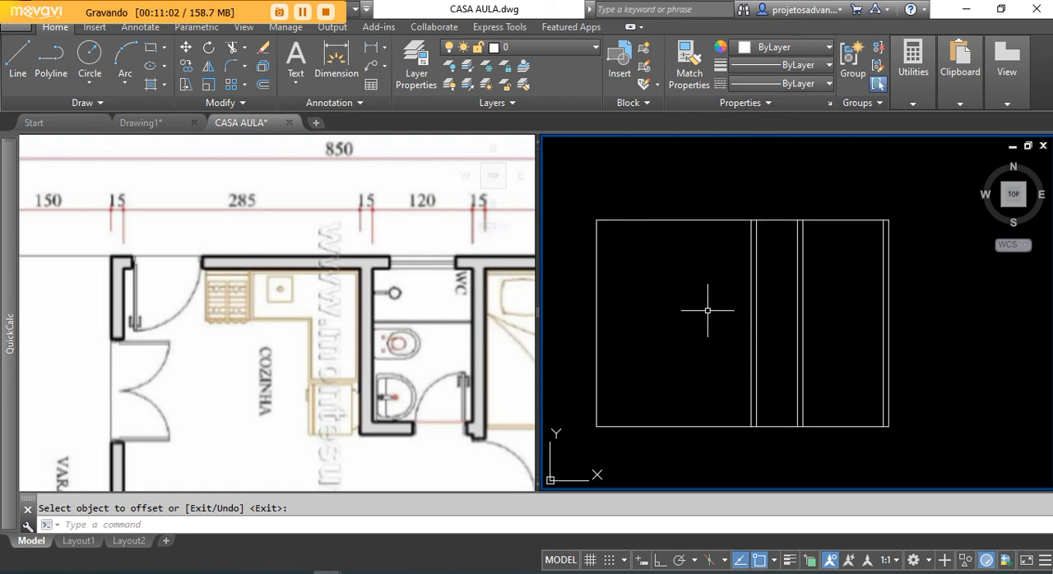
{"action": "left_click", "coordinate": [263, 84]}
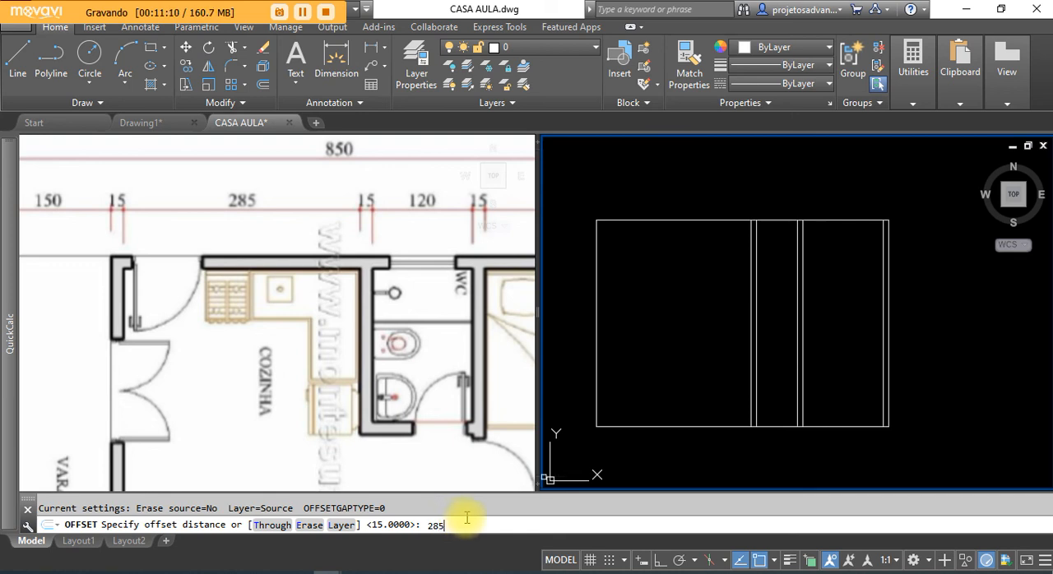
{"action": "key", "text": "Return"}
{"action": "left_click", "coordinate": [749, 264]}
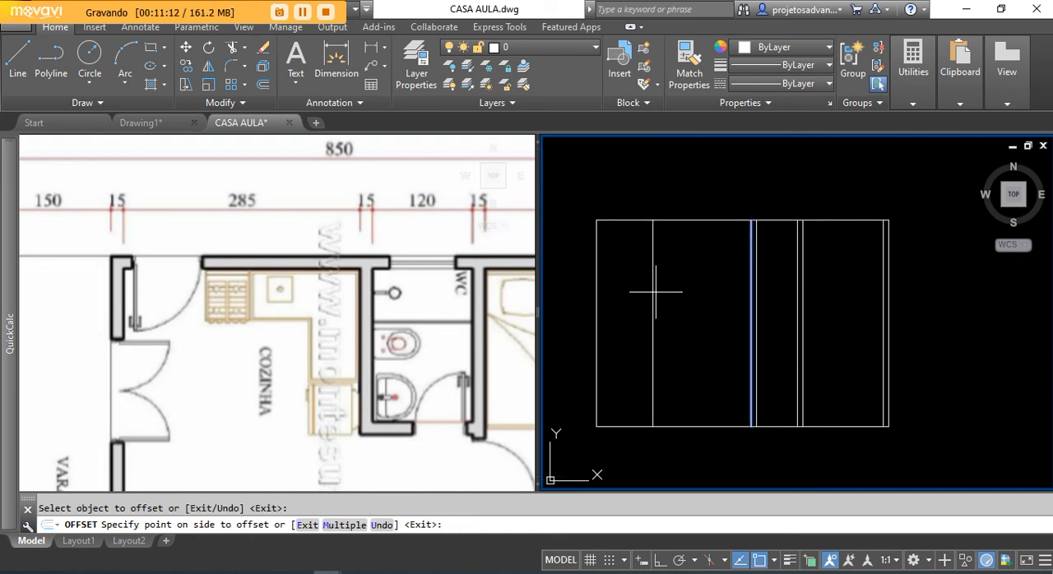
{"action": "left_click", "coordinate": [682, 306]}
{"action": "right_click", "coordinate": [700, 267]}
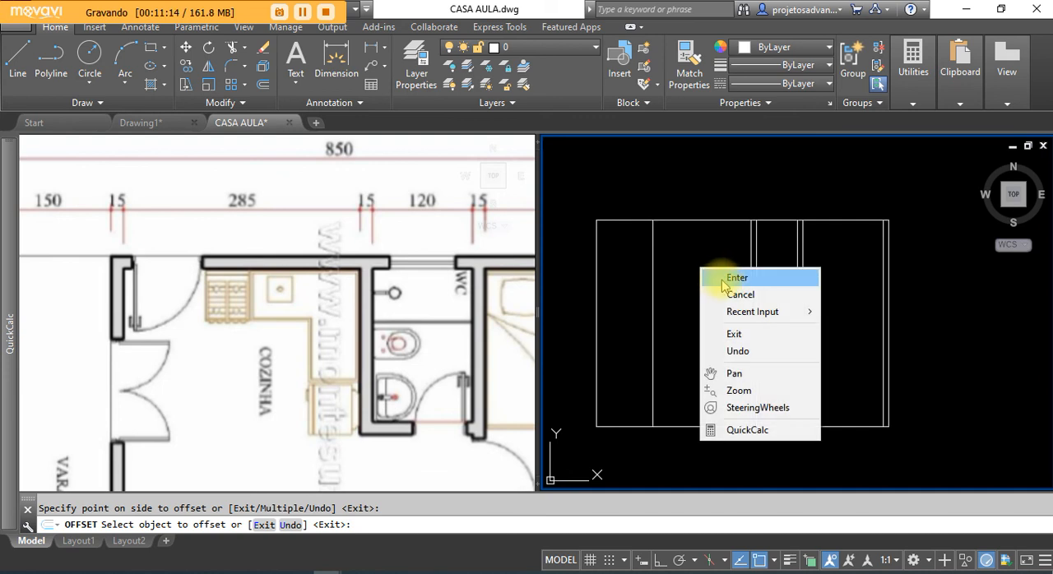
{"action": "left_click", "coordinate": [678, 251]}
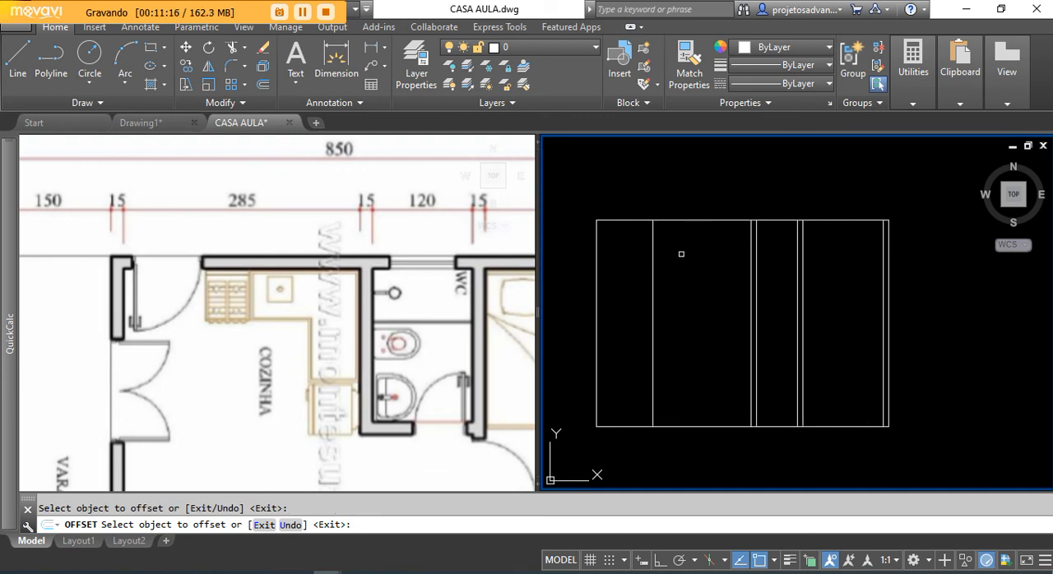
{"action": "key", "text": "Escape"}
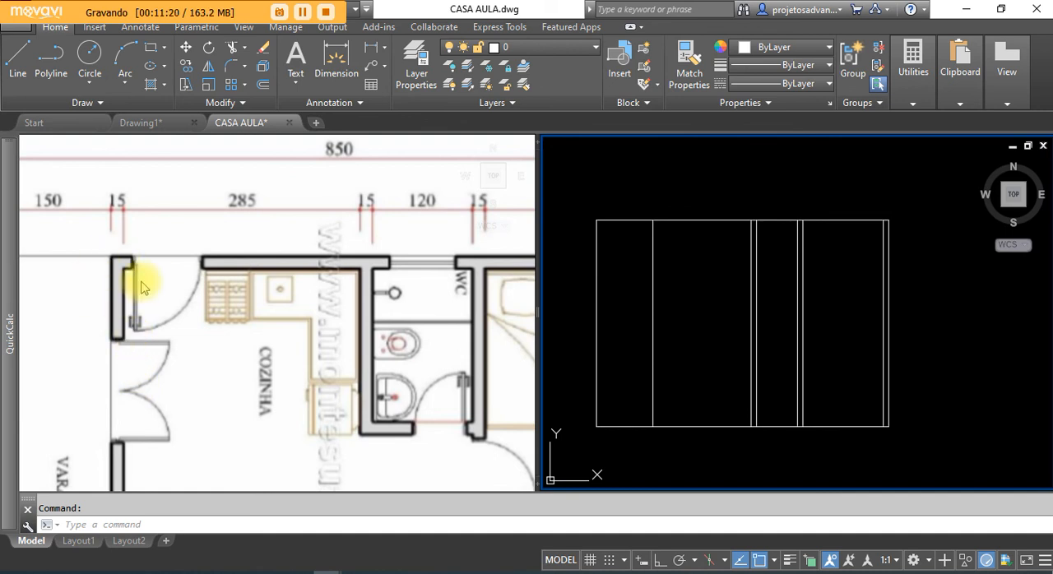
Step: Offset the line marking the kitchen width 15 units to the left as the wall between the kitchen and the varanda
{"action": "left_click", "coordinate": [187, 302]}
{"action": "scroll", "coordinate": [174, 276], "scroll_direction": "down", "scroll_amount": 4}
{"action": "scroll", "coordinate": [144, 296], "scroll_direction": "up", "scroll_amount": 2}
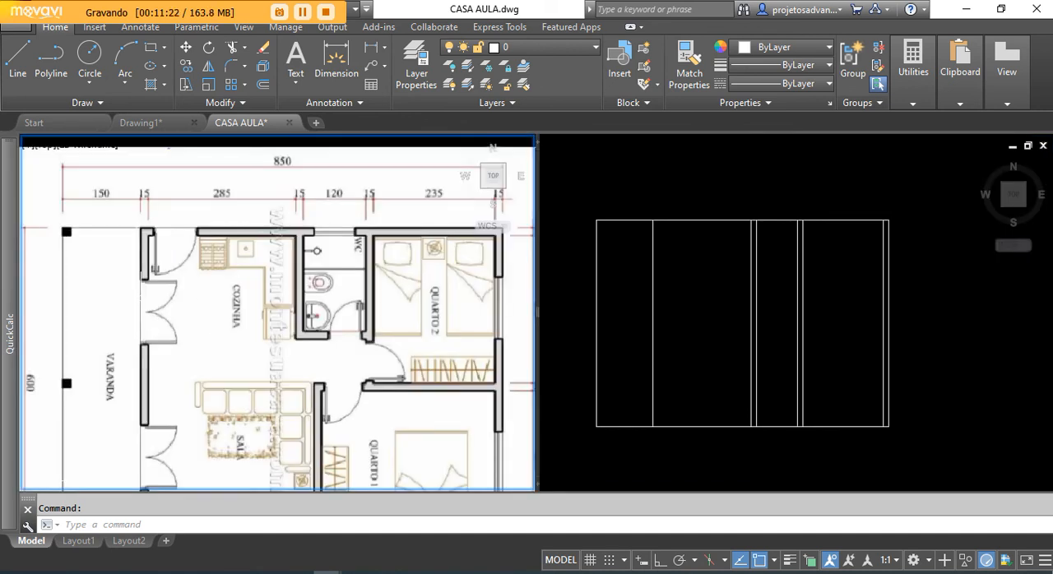
{"action": "scroll", "coordinate": [135, 245], "scroll_direction": "down", "scroll_amount": 2}
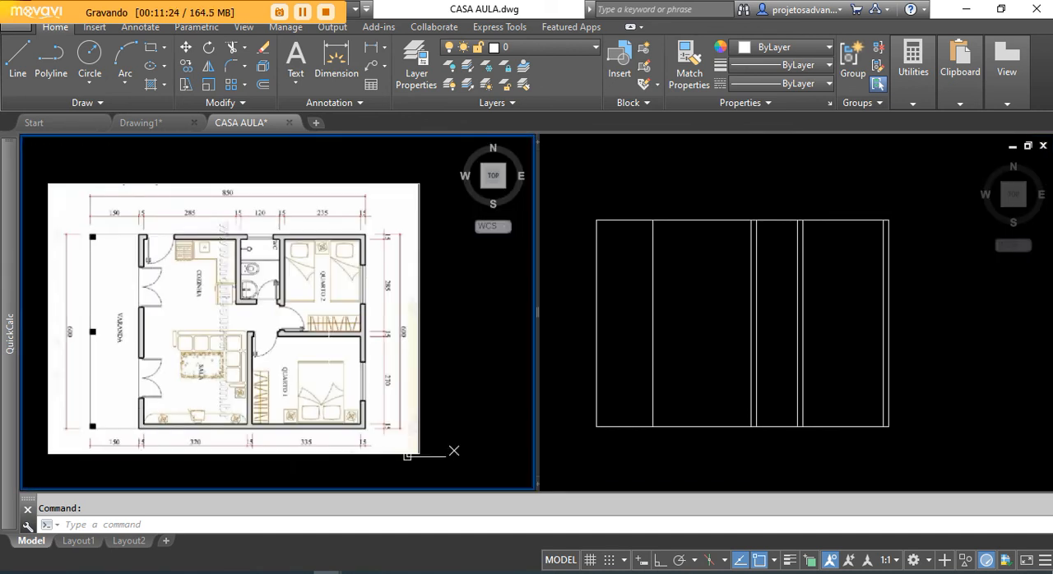
{"action": "left_click", "coordinate": [264, 84]}
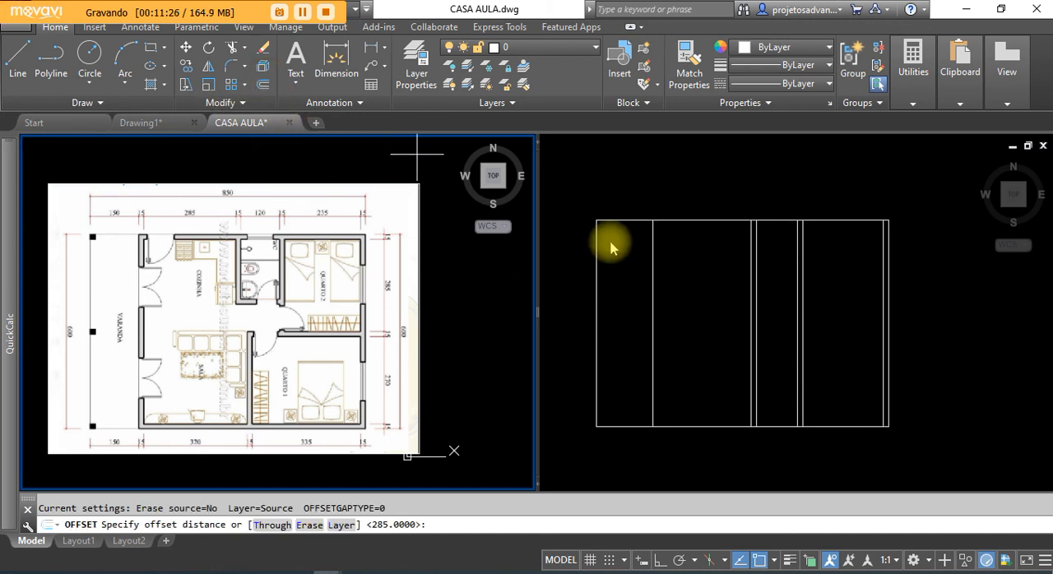
{"action": "type", "text": "1"}
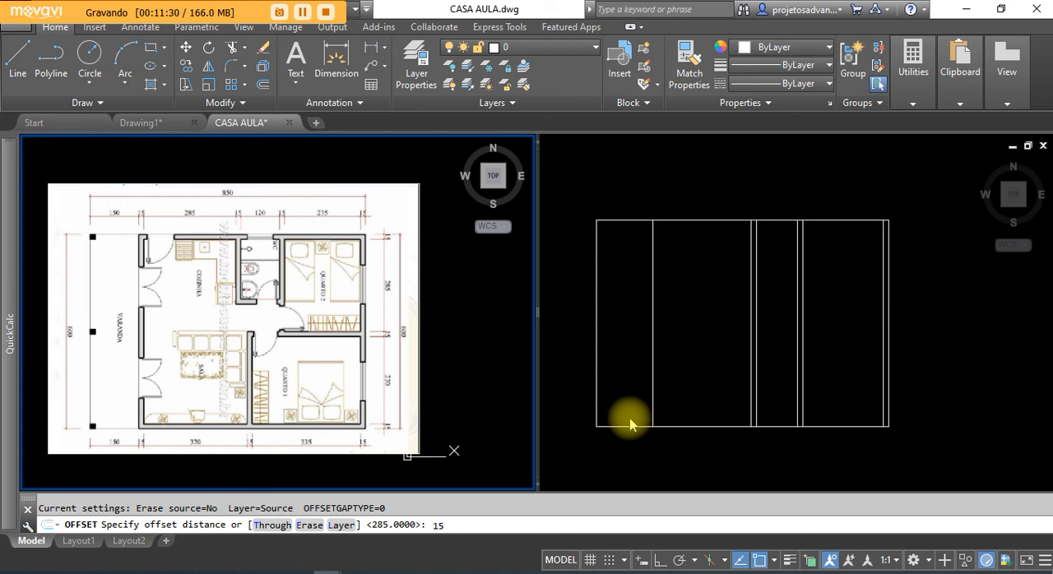
{"action": "type", "text": "5"}
{"action": "key", "text": "Return"}
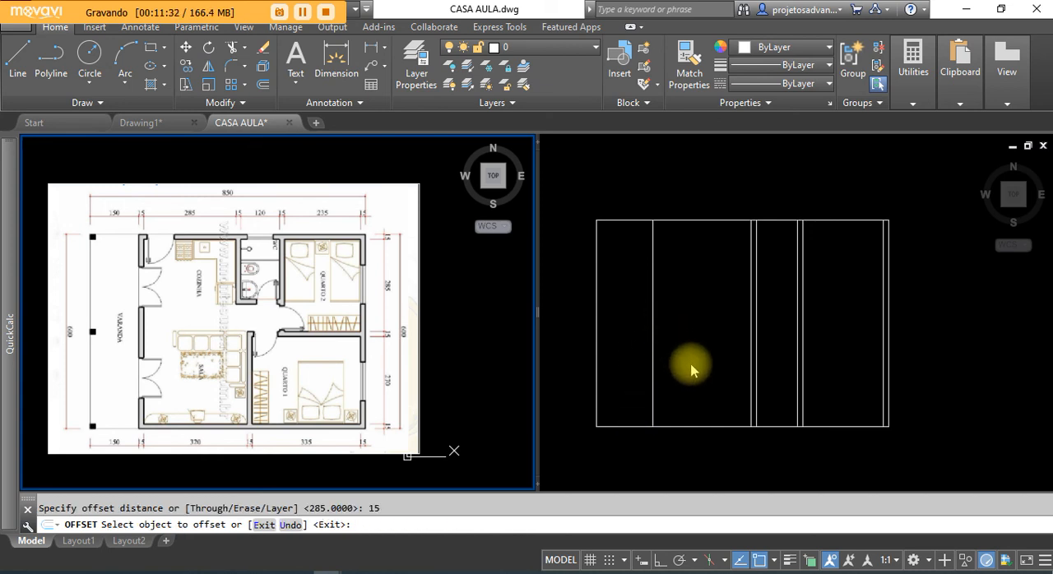
{"action": "left_click", "coordinate": [657, 351]}
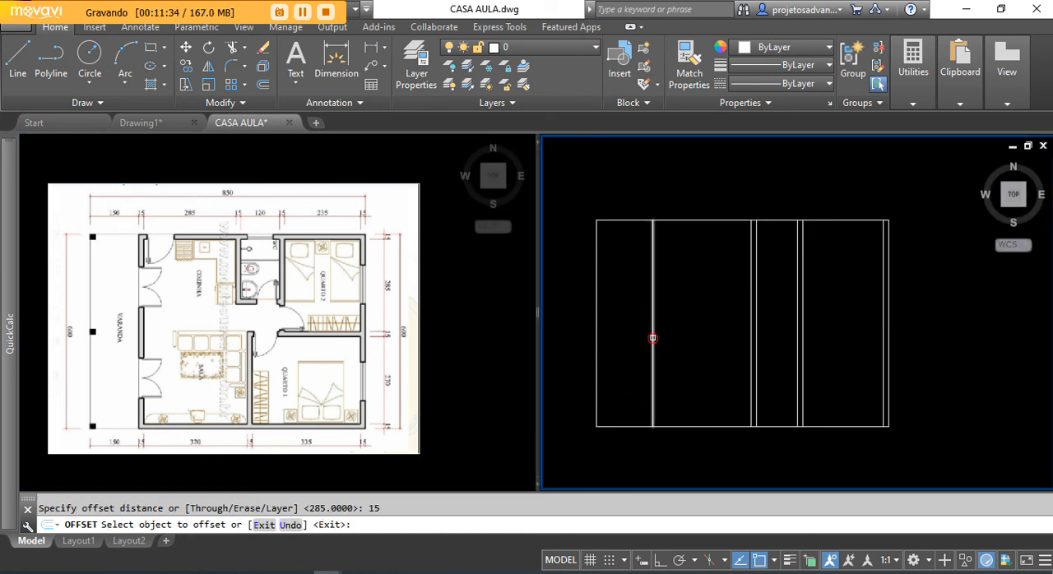
{"action": "left_click", "coordinate": [652, 337]}
{"action": "left_click", "coordinate": [623, 353]}
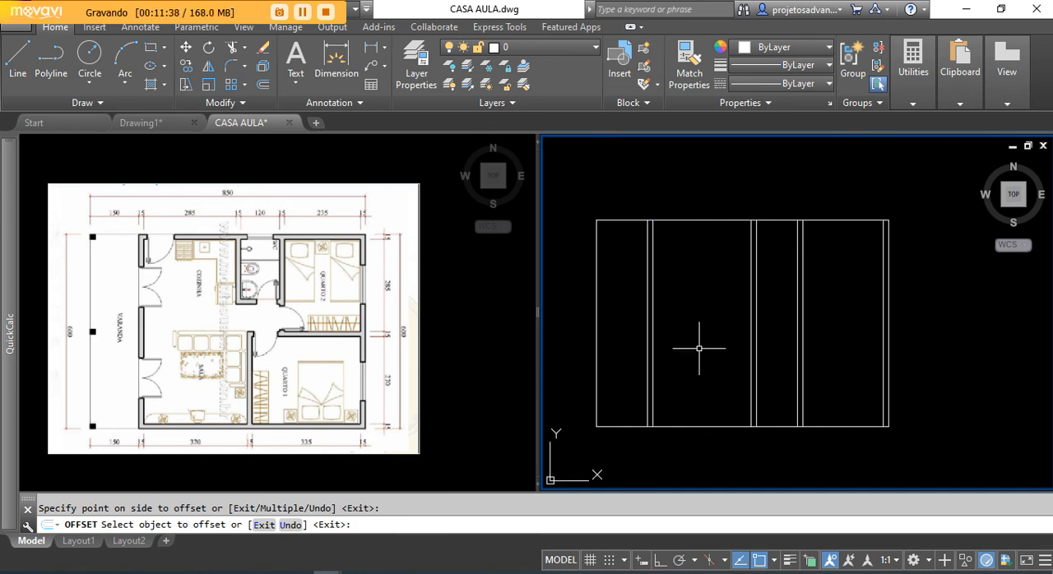
{"action": "key", "text": "Return"}
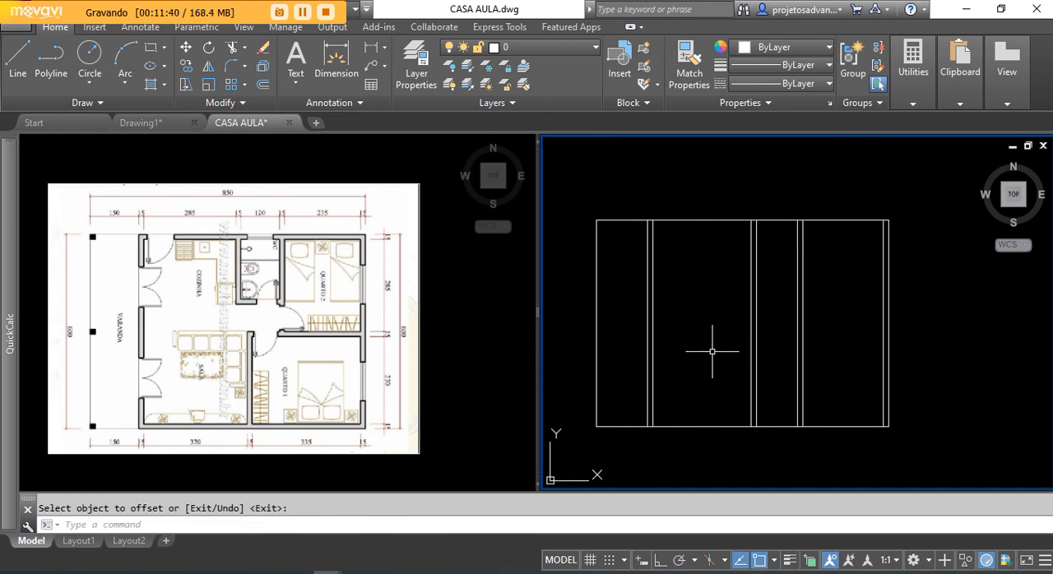
{"action": "middle_click_drag", "start_coordinate": [686, 376], "coordinate": [693, 370]}
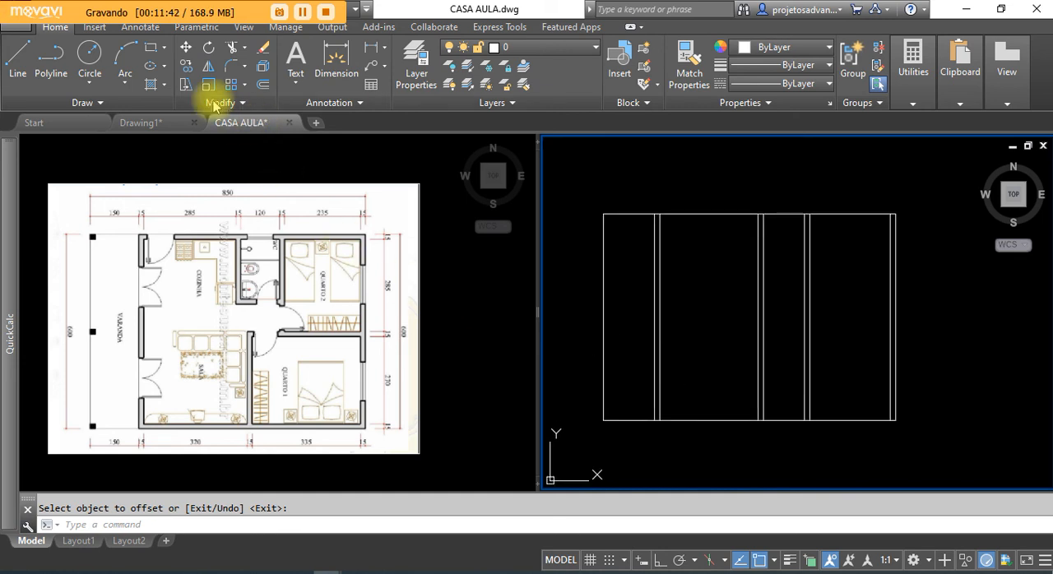
{"action": "scroll", "coordinate": [699, 320], "scroll_direction": "up", "scroll_amount": 2}
{"action": "scroll", "coordinate": [700, 322], "scroll_direction": "down", "scroll_amount": 2}
{"action": "middle_click_drag", "start_coordinate": [696, 321], "coordinate": [711, 328]}
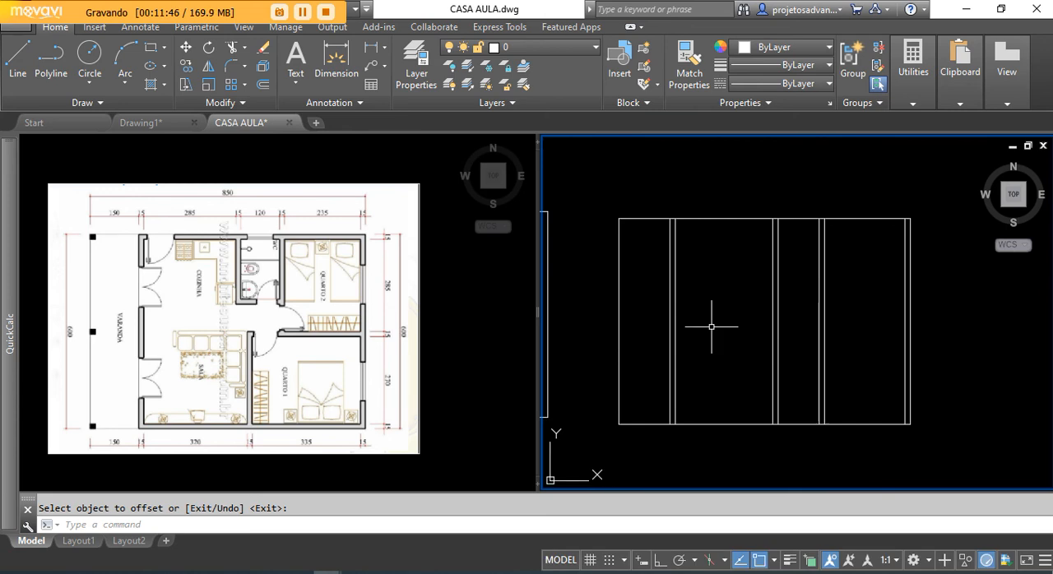